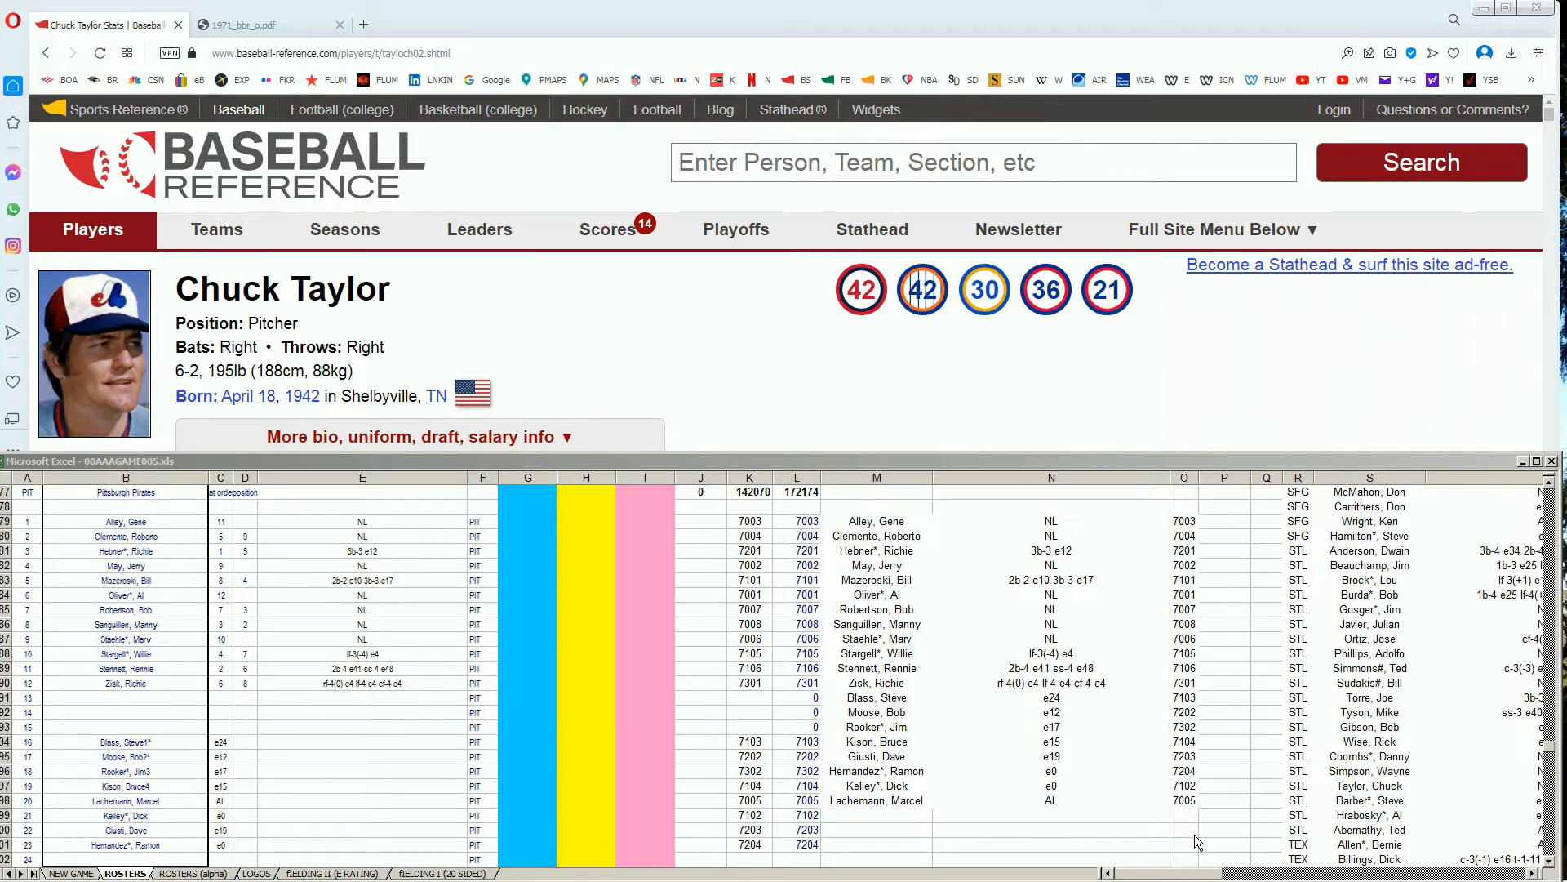
Step: Look up Gene Alley on Baseball Reference and view his 1971 season in the yearly batting table
left_click(735, 166)
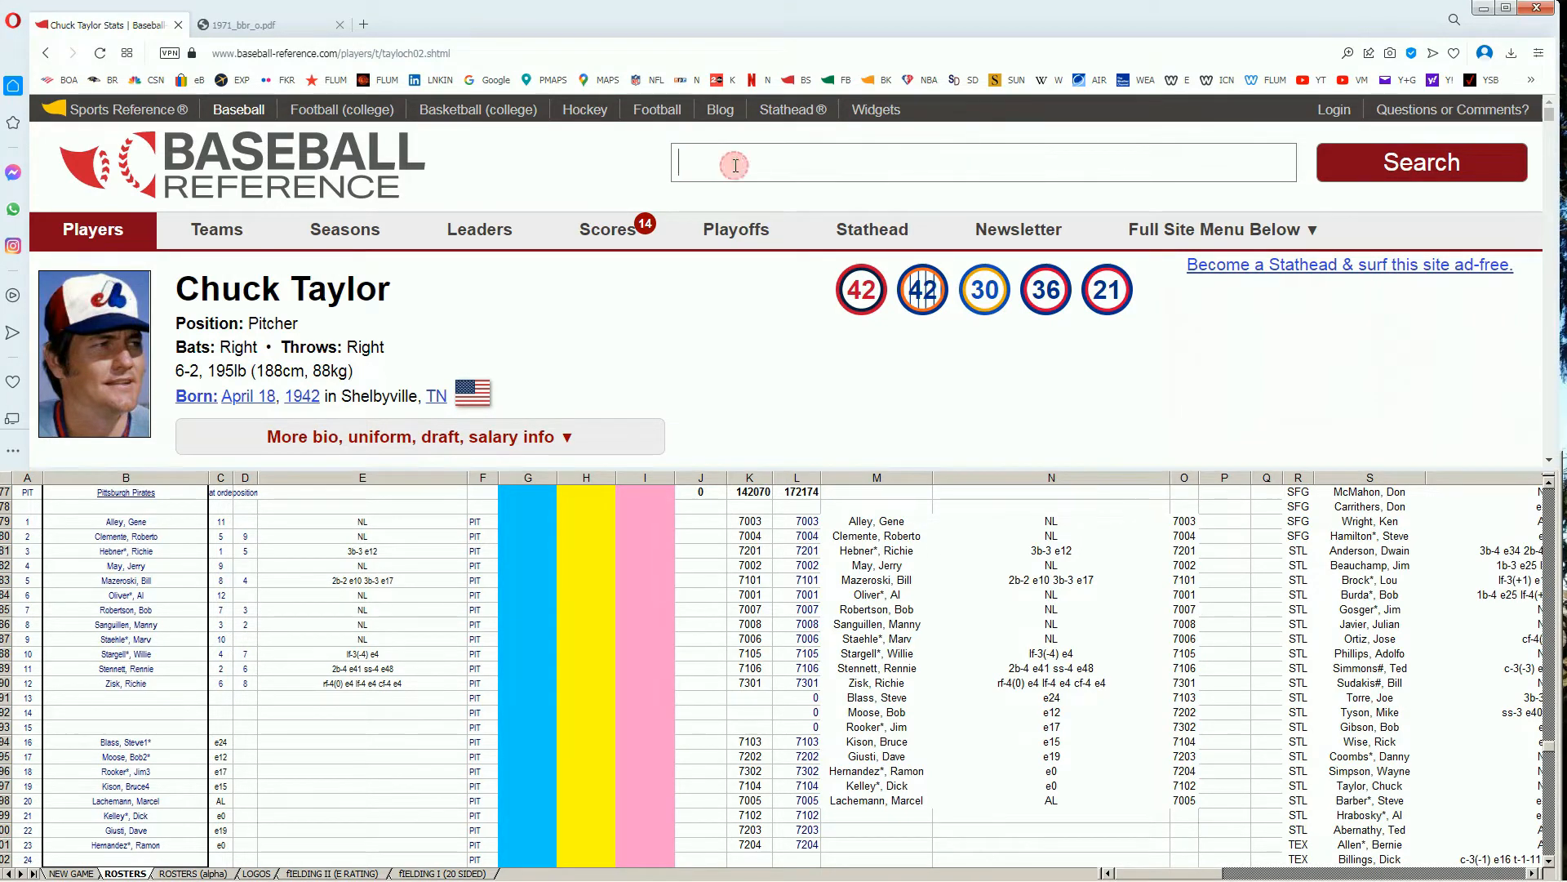
type("gene al")
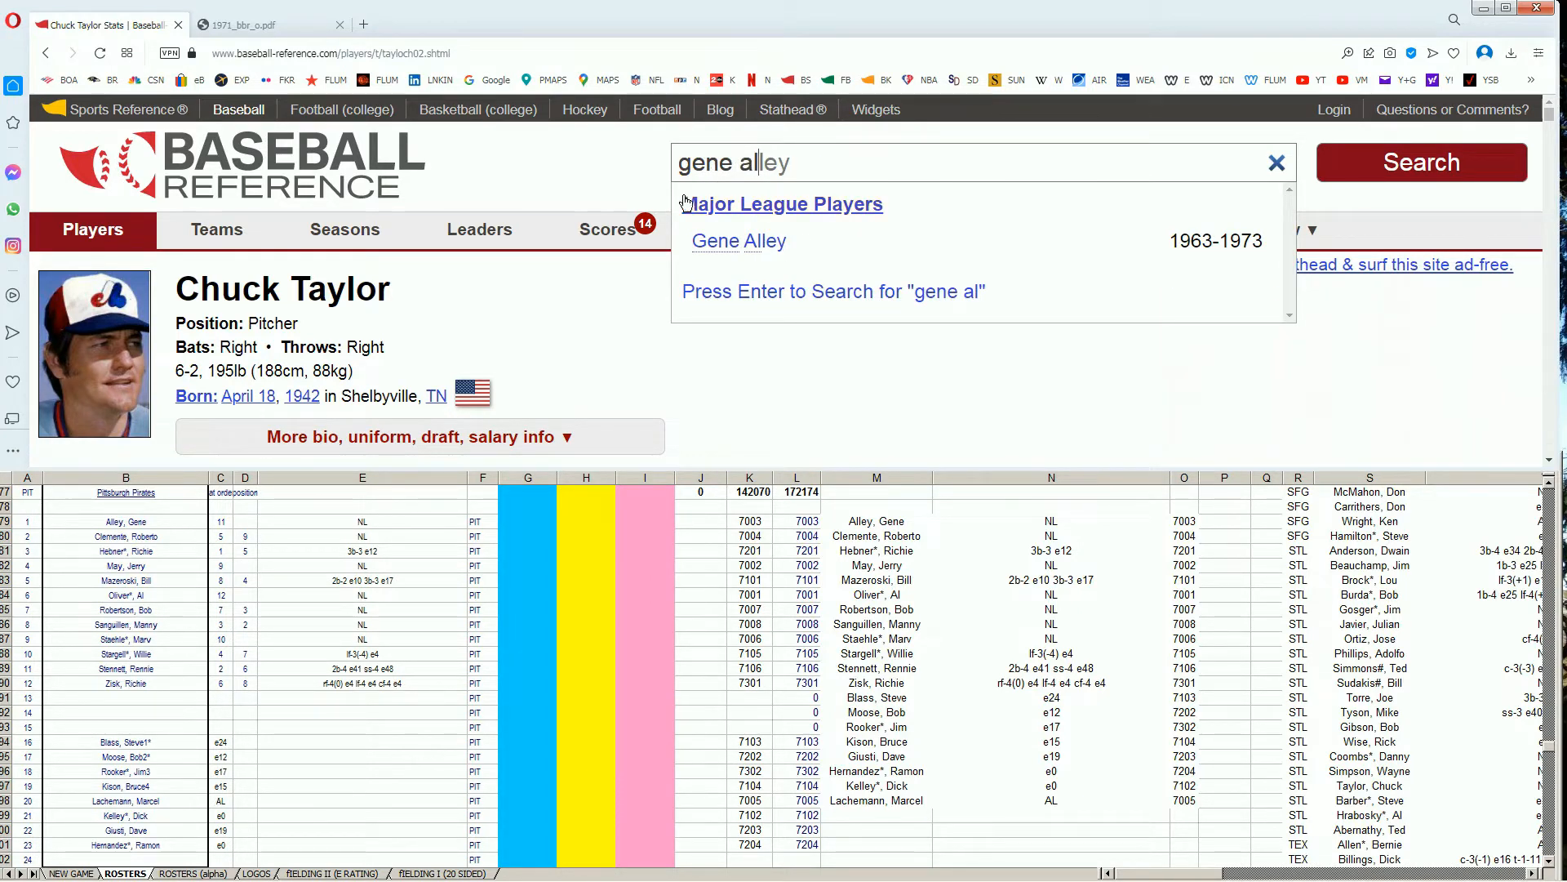
left_click(722, 243)
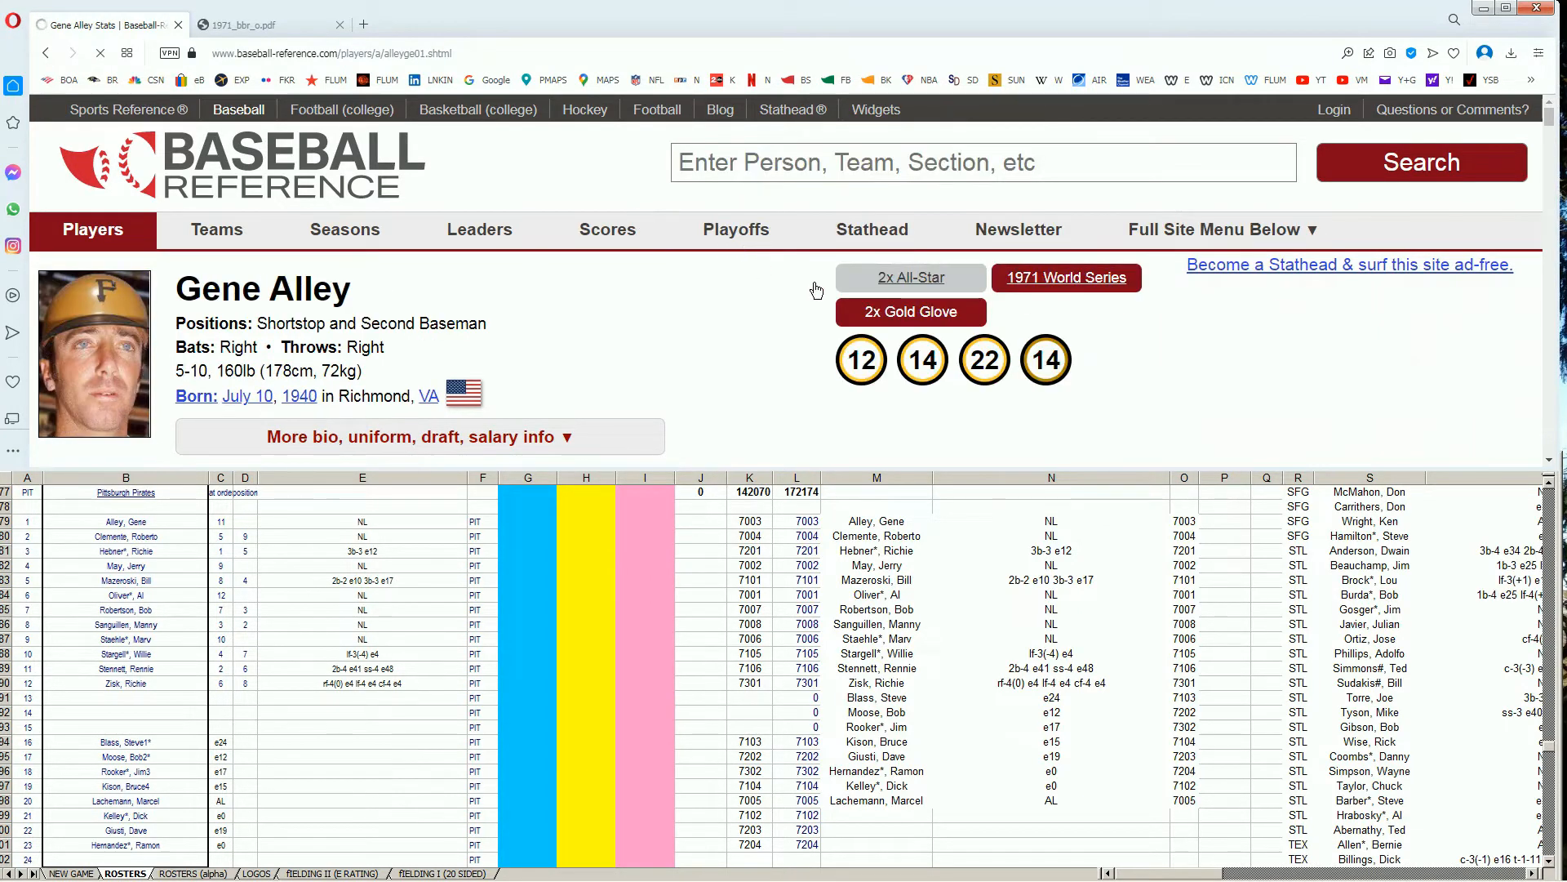
scroll(890, 281, "down", 5)
scroll(892, 281, "down", 5)
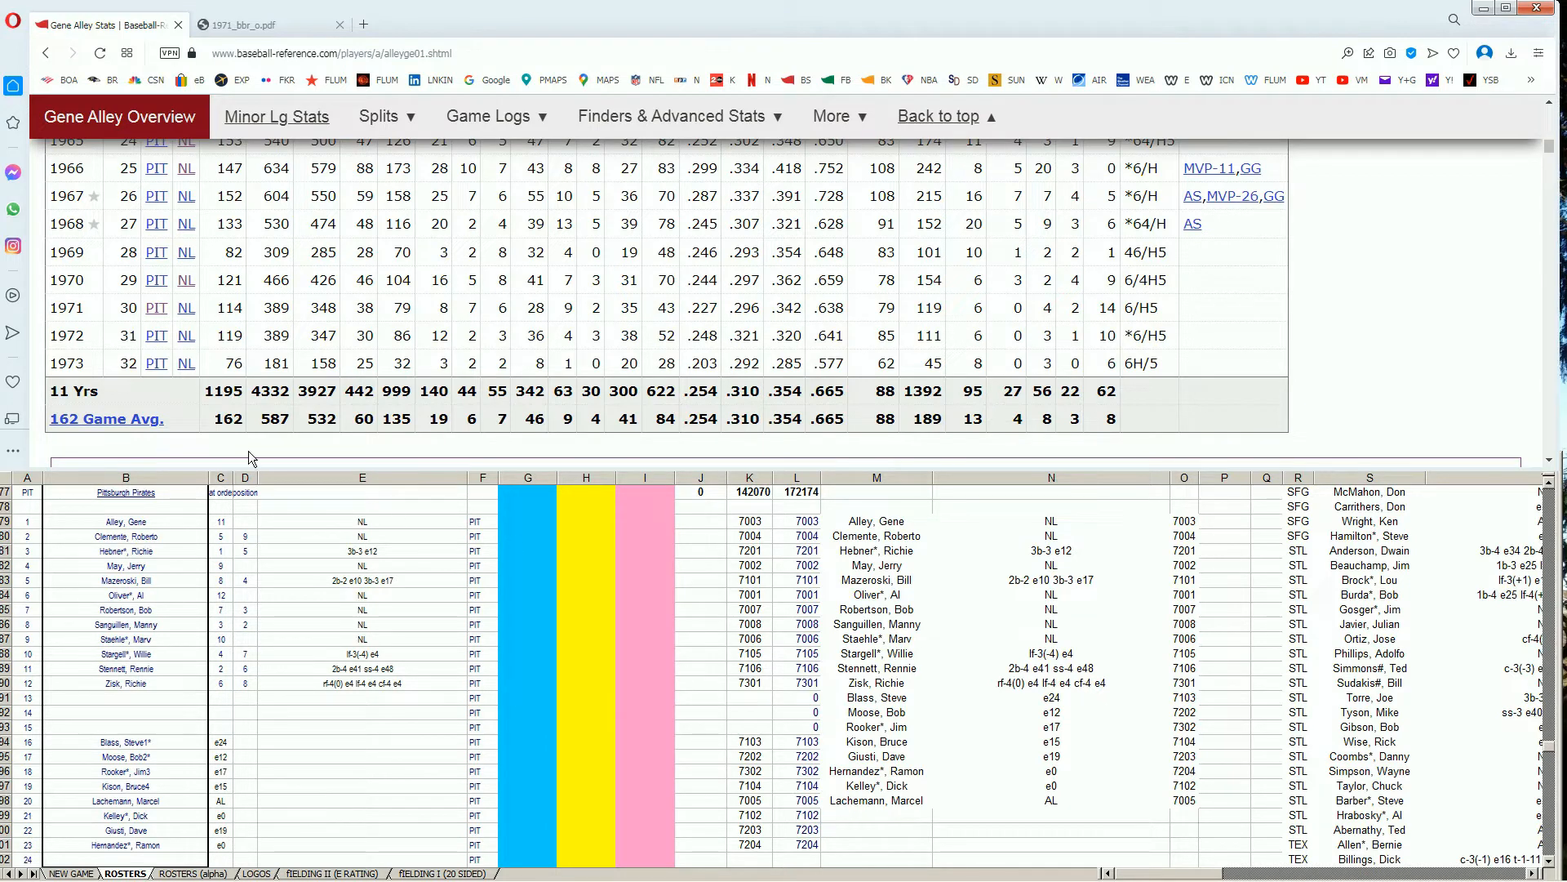
left_click(525, 561)
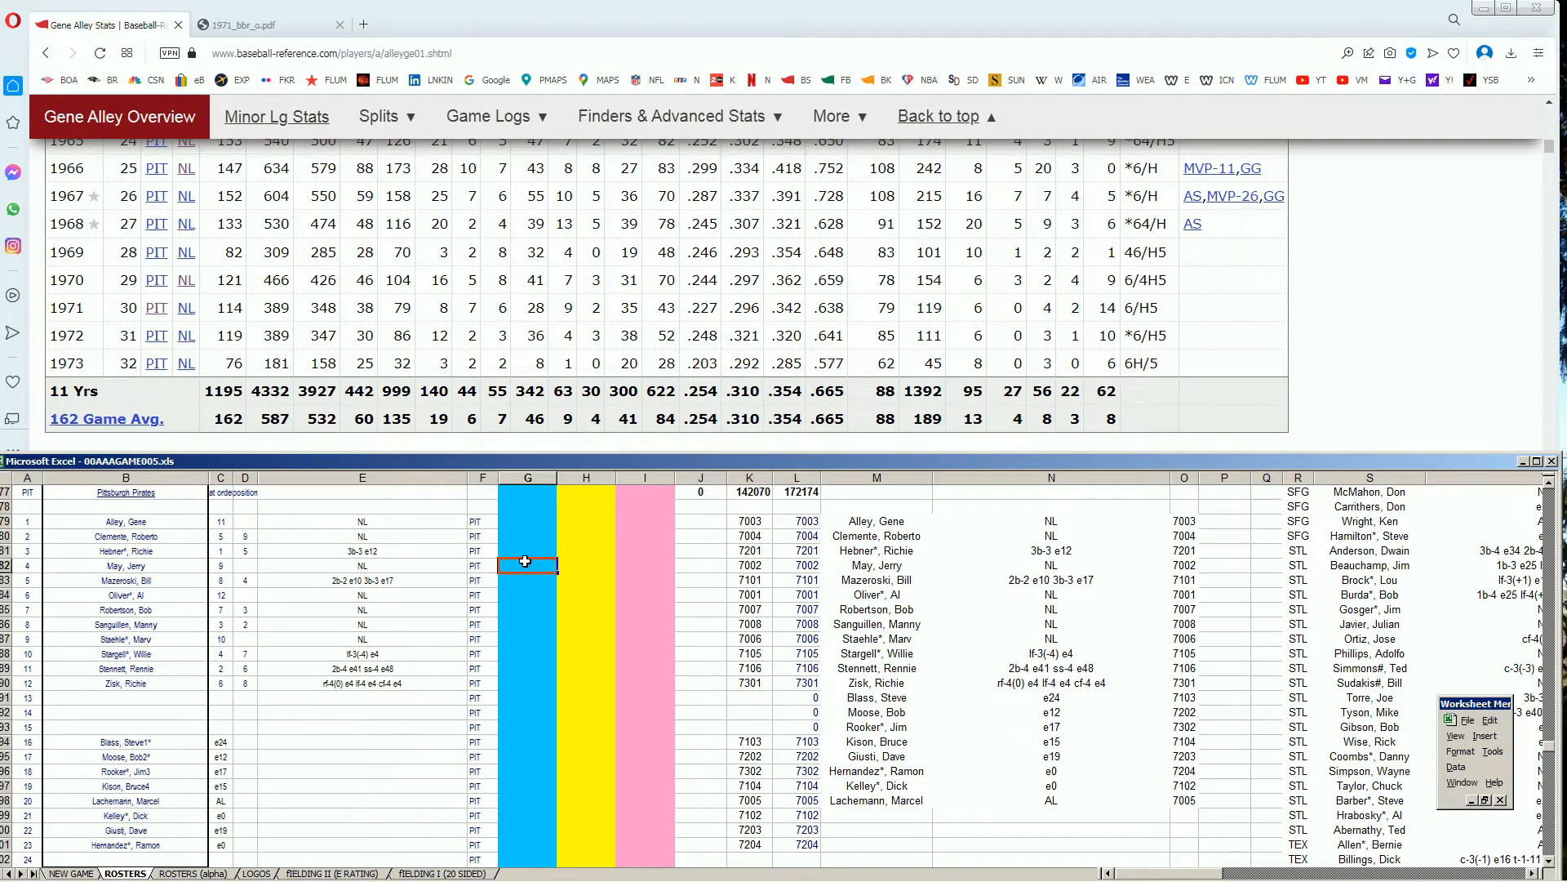
key("Up")
key("Up")
key("Up")
type("10000")
Step: Look up Roberto Clemente on Baseball Reference and view his 1971 season in the batting table
left_click_drag(1550, 147, 1551, 108)
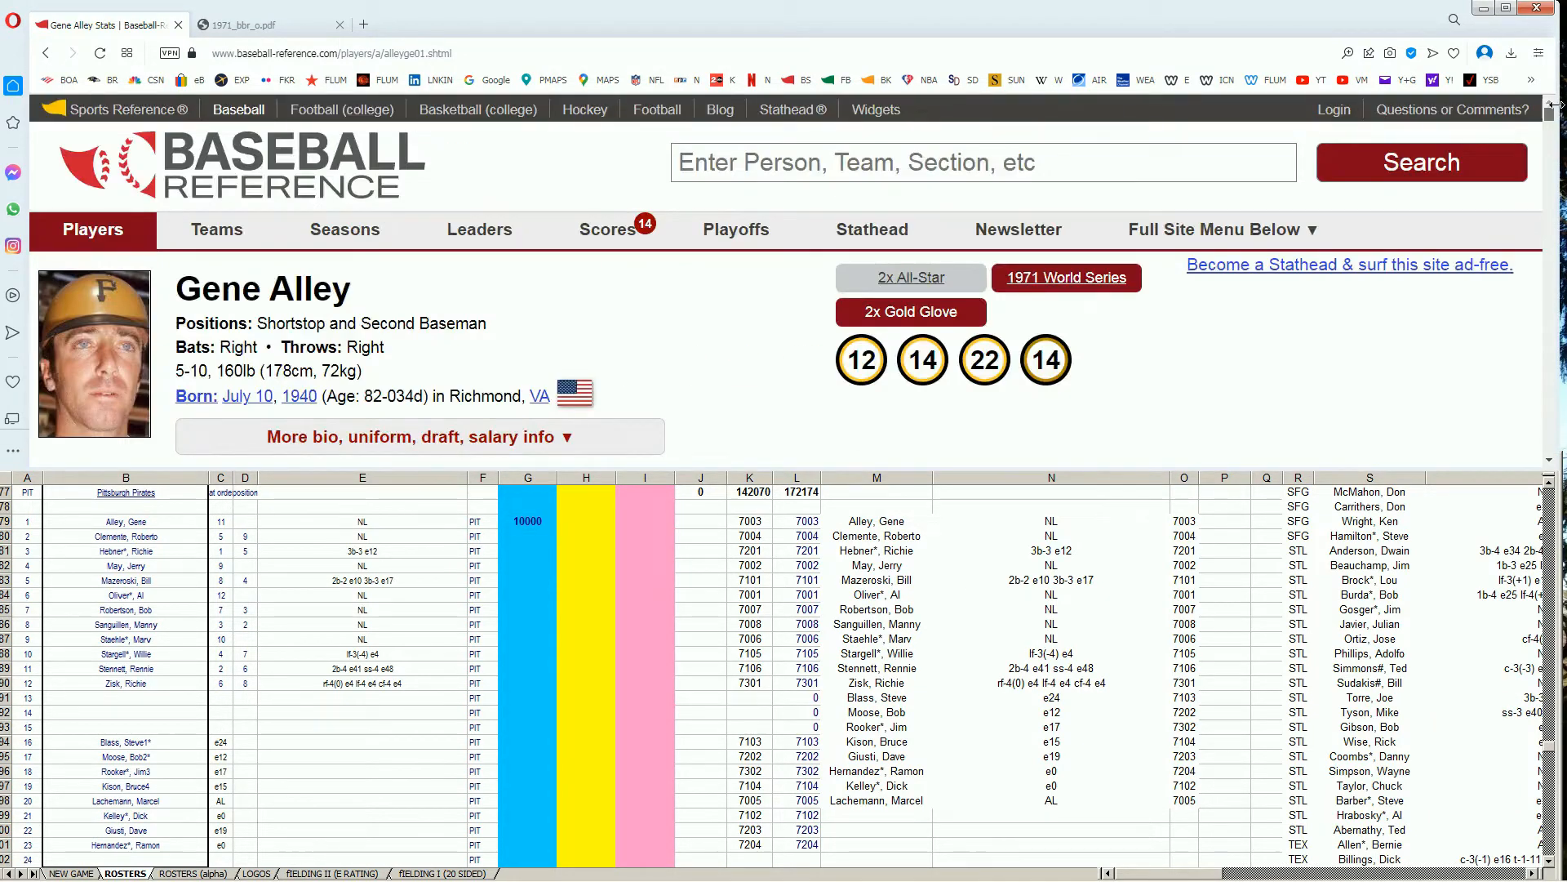
left_click(1260, 157)
type("clemente")
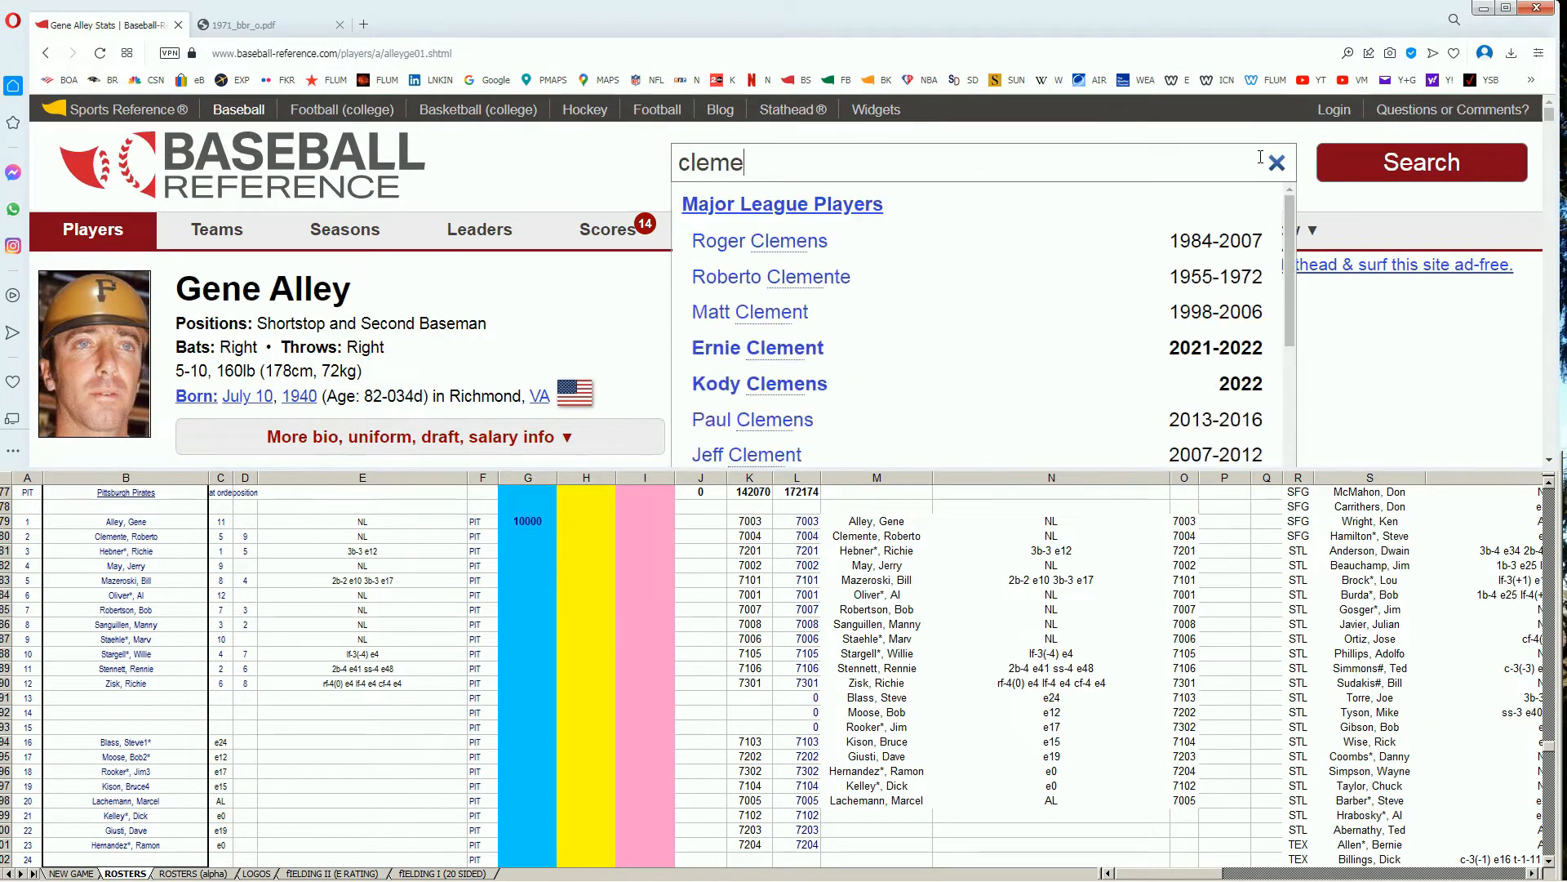
left_click(831, 247)
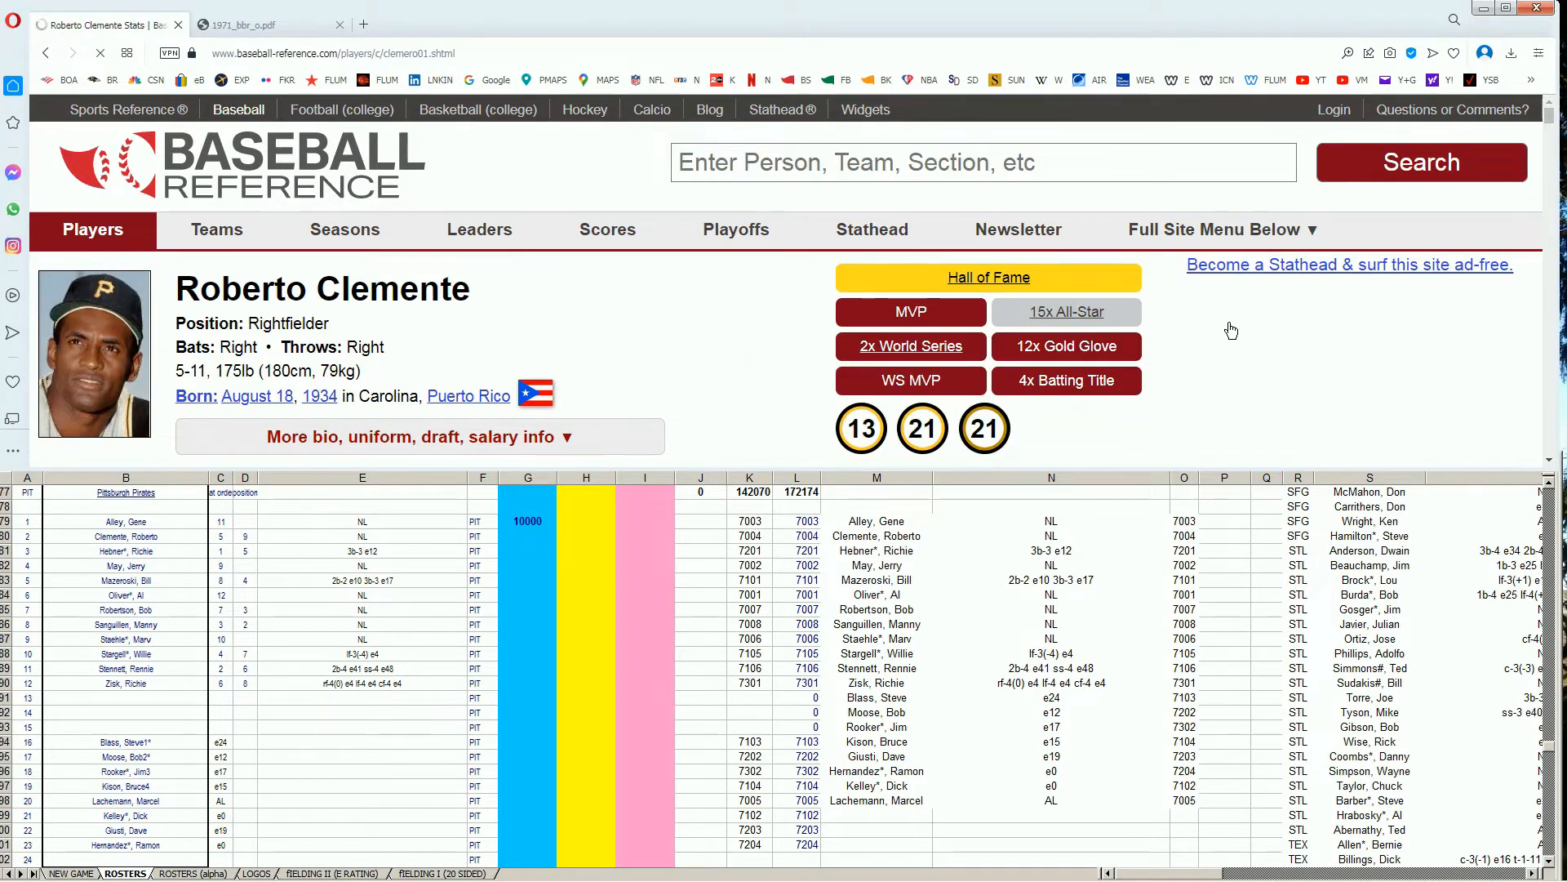
scroll(1228, 322, "down", 3)
scroll(1228, 322, "down", 9)
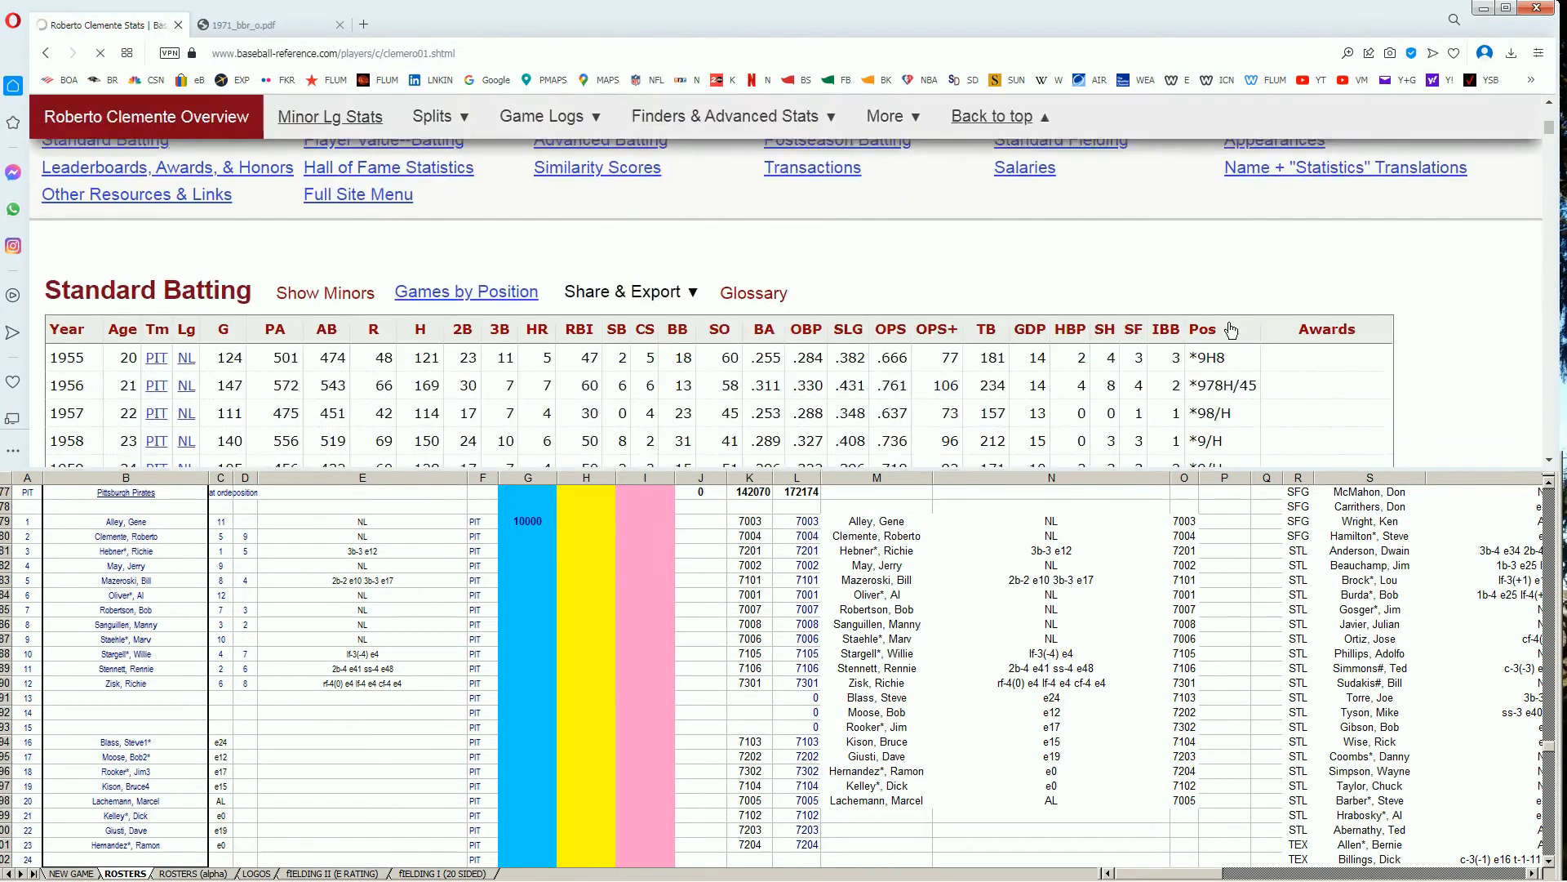
scroll(1228, 321, "down", 2)
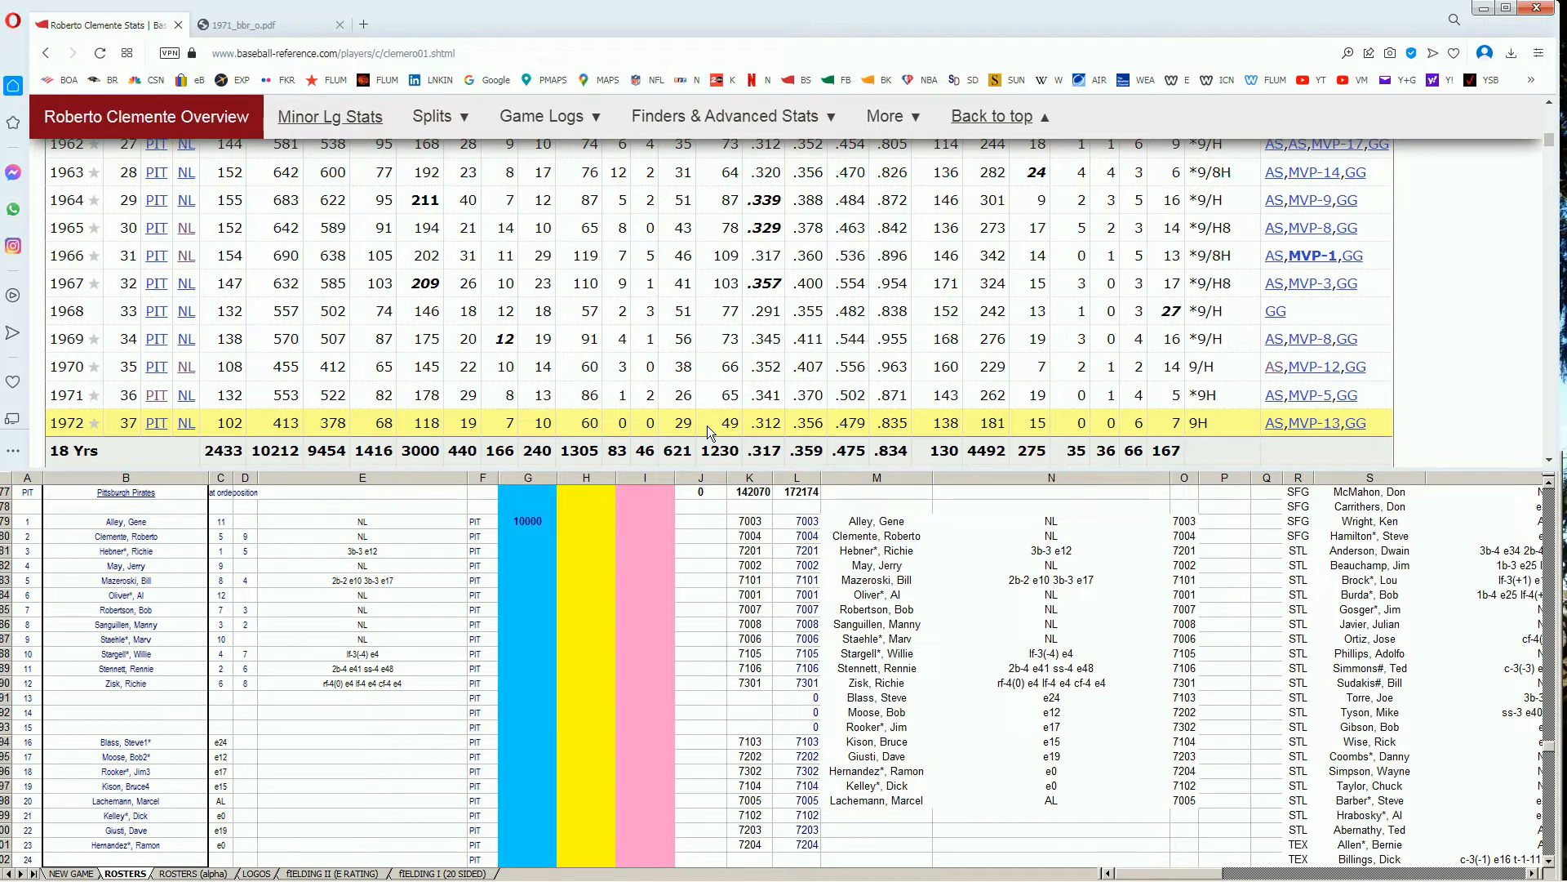
Step: In the Excel roster, enter 10000 in the blue column G on Roberto Clemente's row
left_click(515, 548)
type("10000")
key("Return")
type("10000")
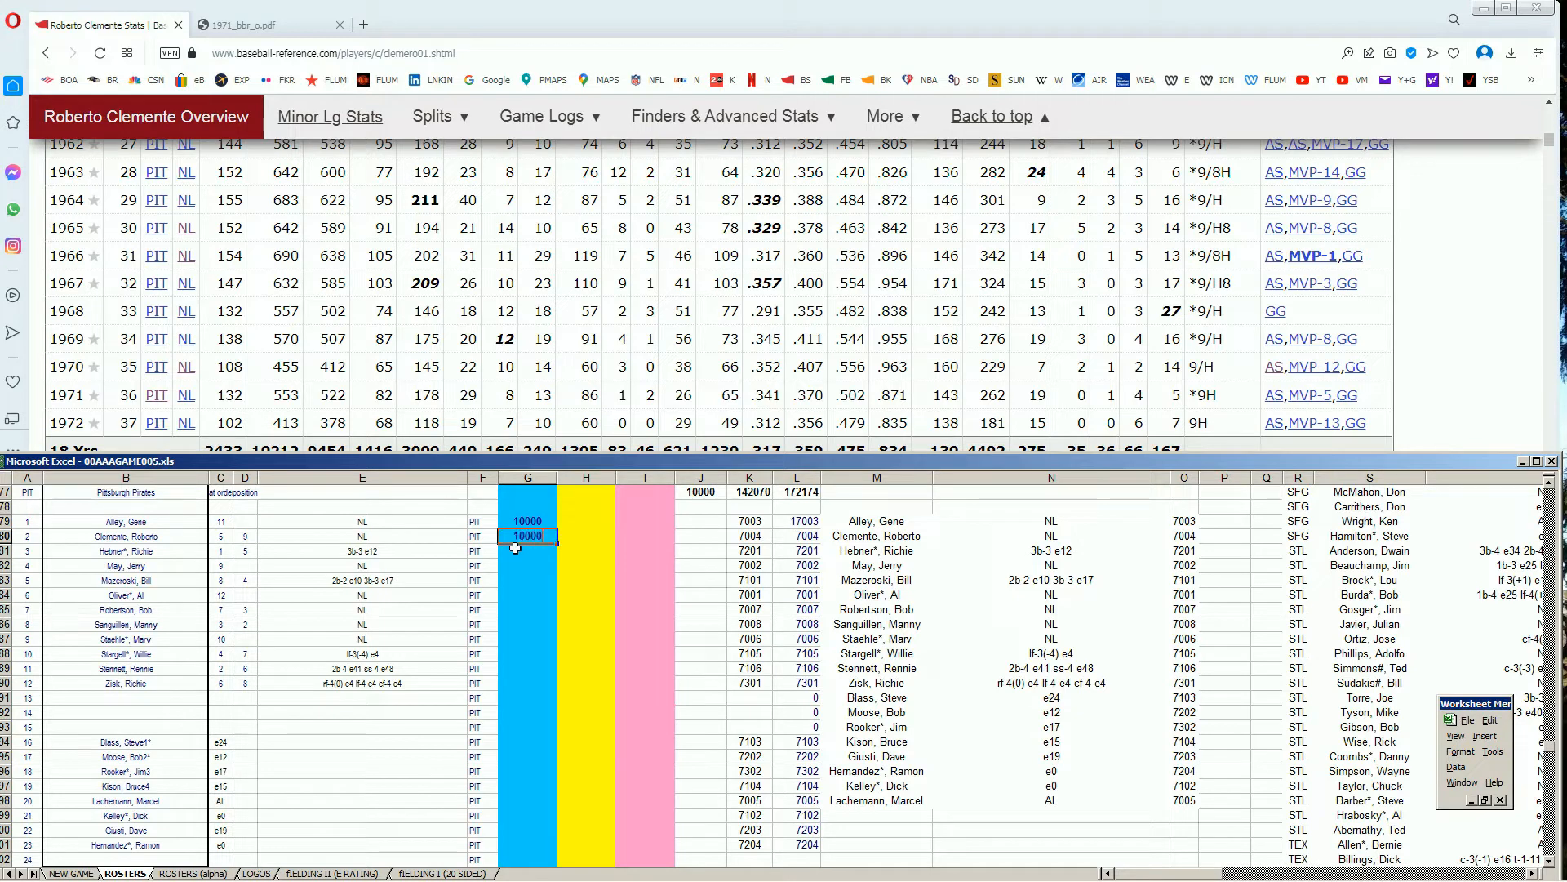
key("Return")
Step: Look up Jerry May on Baseball Reference and view his 1971 season in the batting table
left_click_drag(1548, 137, 1543, 109)
left_click(1253, 162)
type("jer")
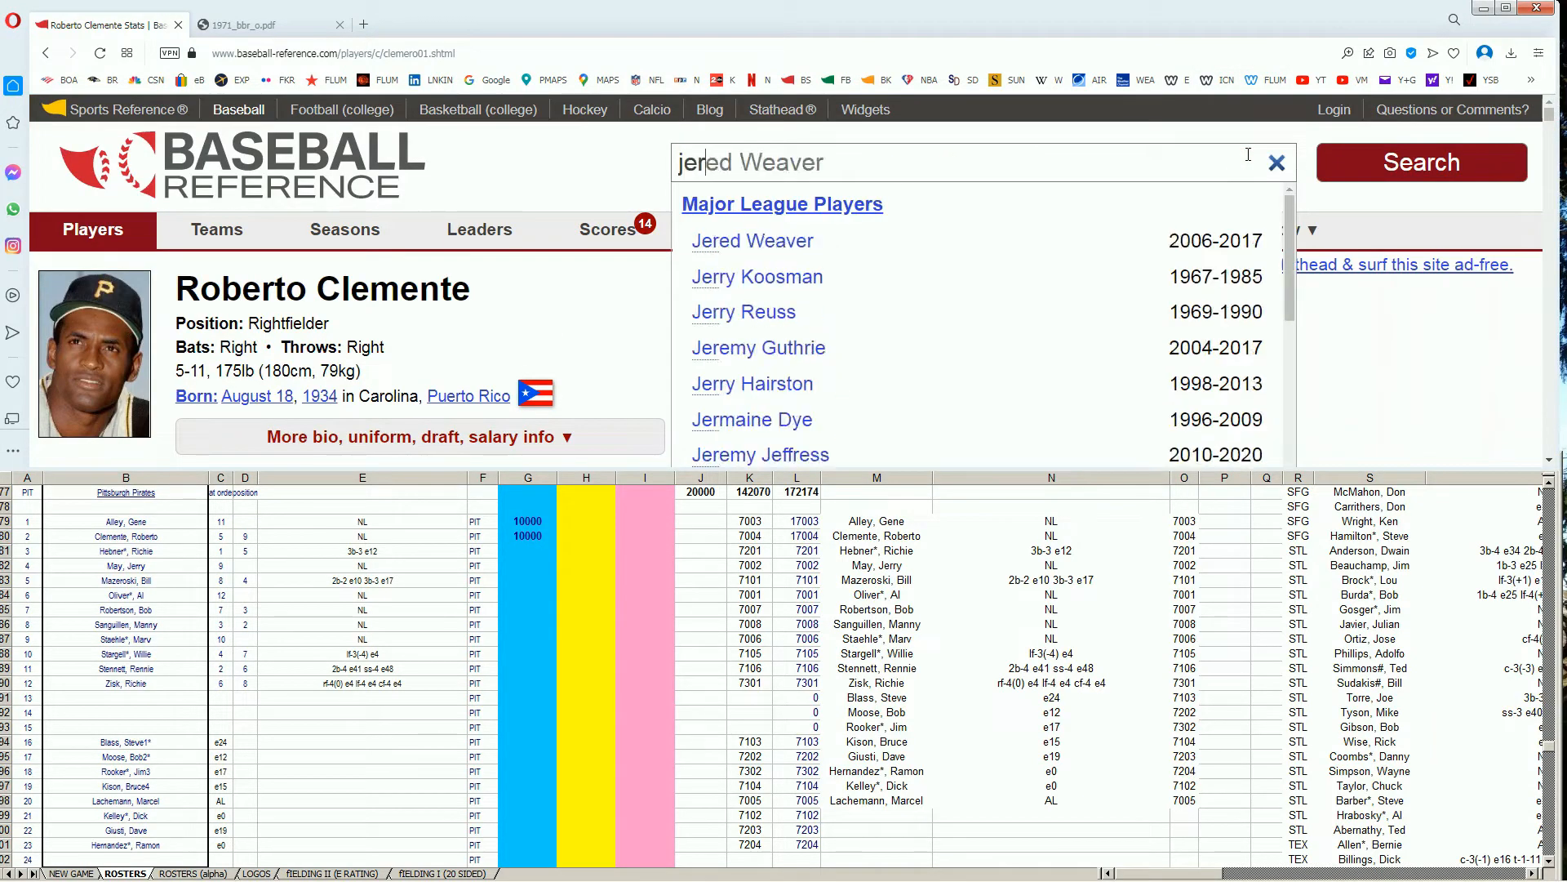
type("ry may")
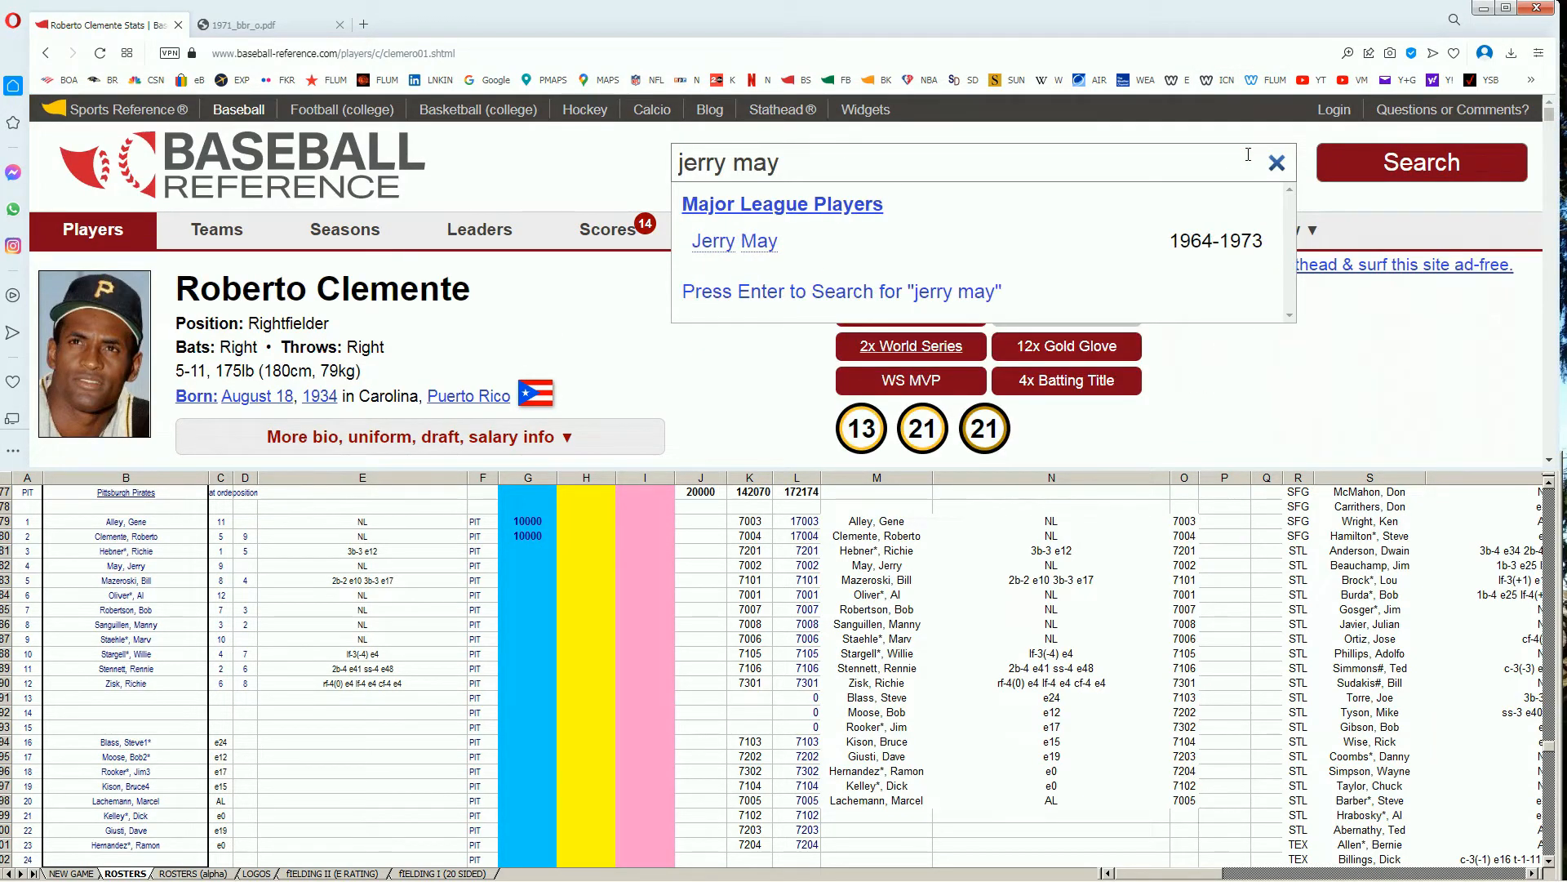
left_click(761, 238)
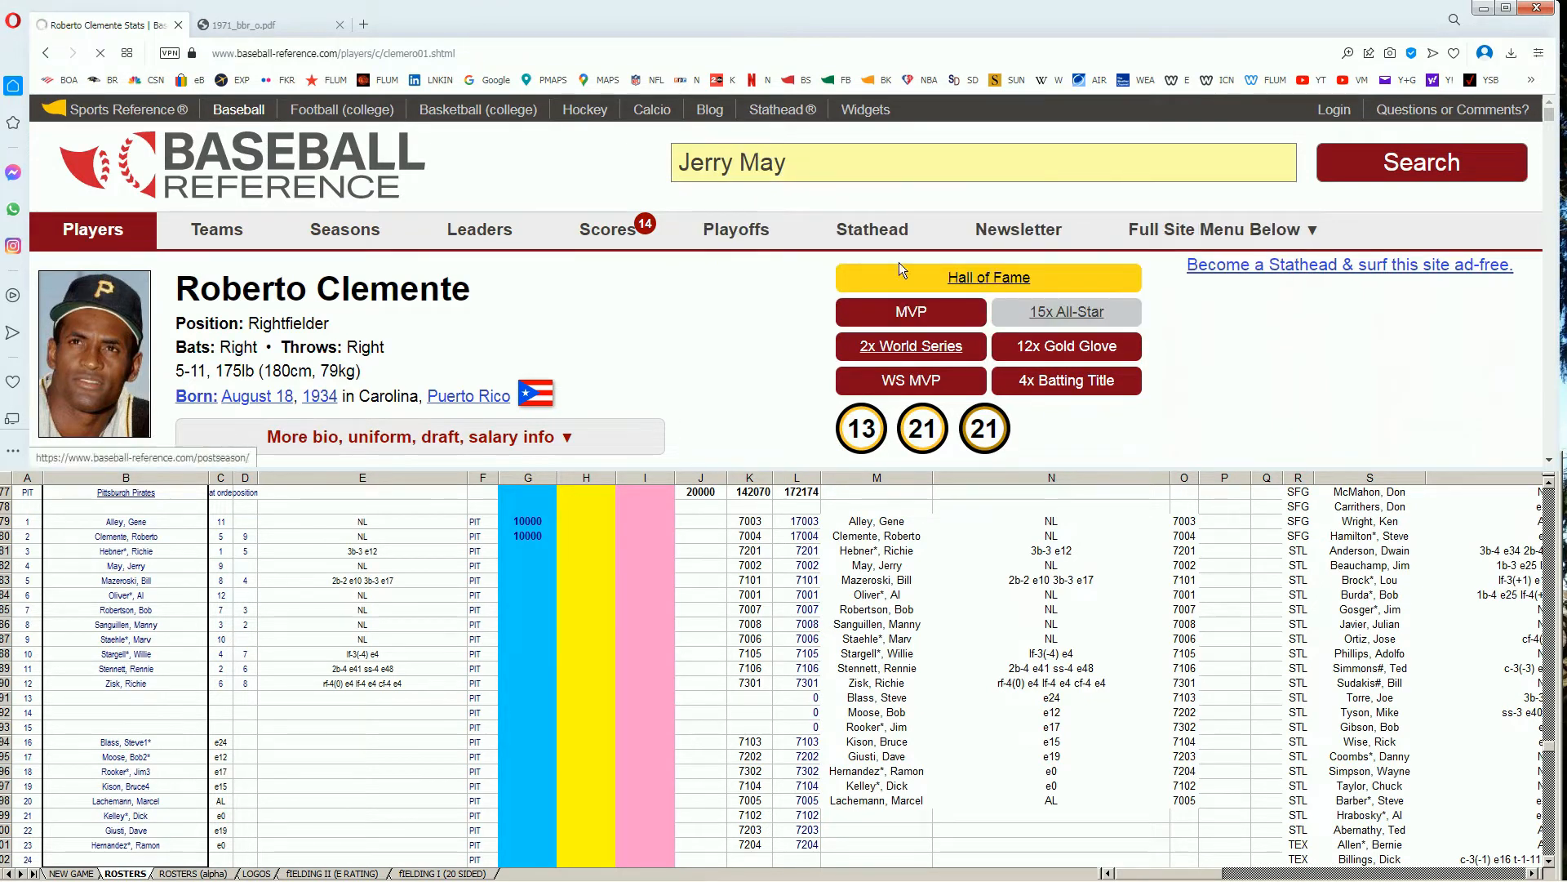
scroll(1118, 294, "down", 5)
scroll(1117, 291, "down", 5)
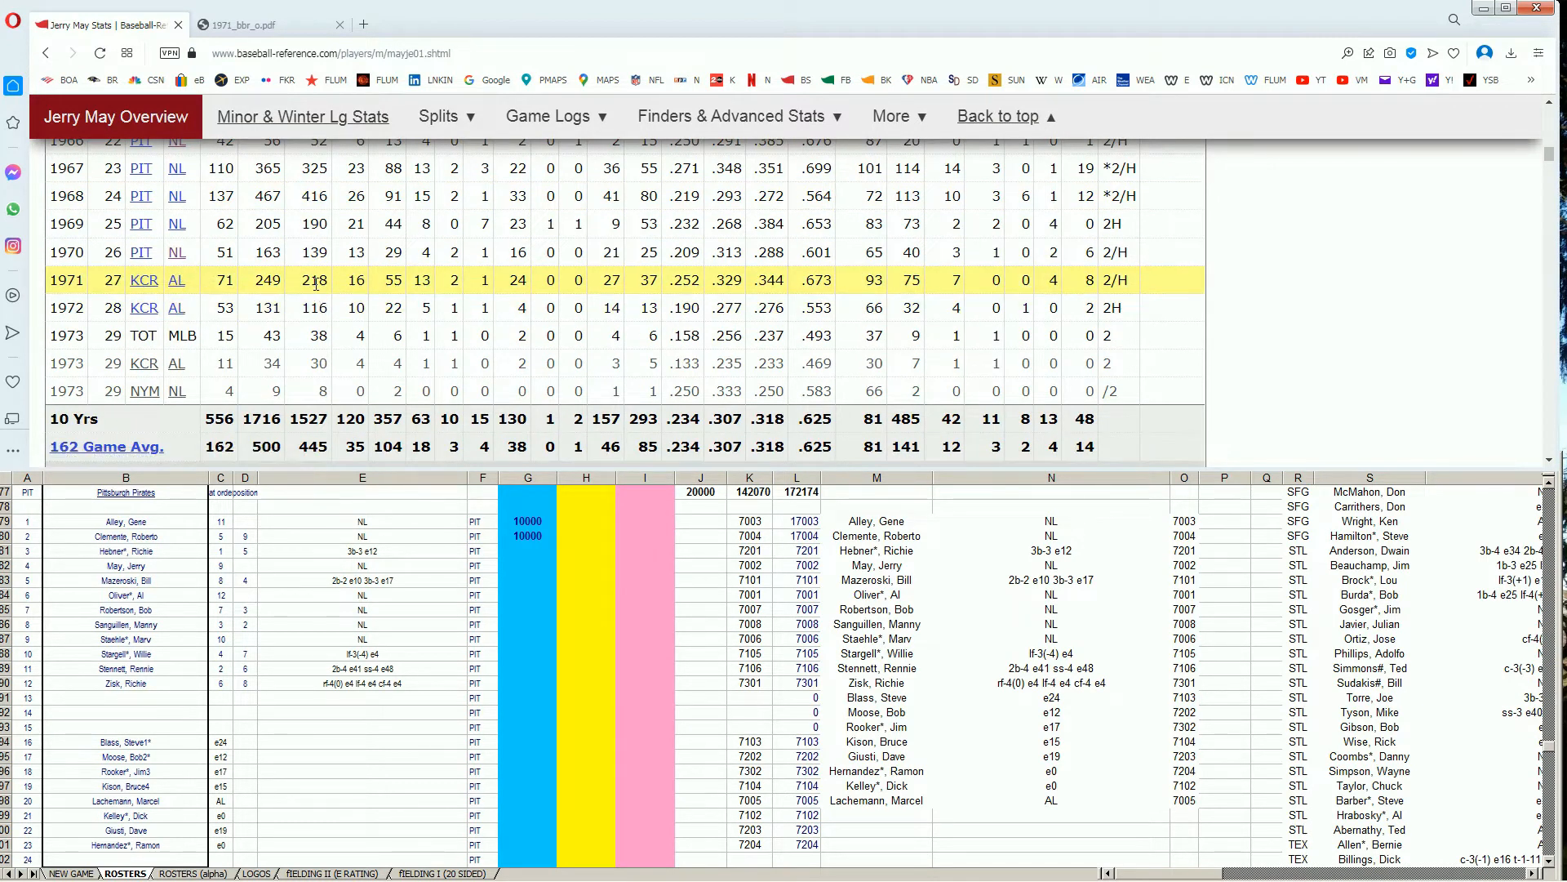
left_click(512, 567)
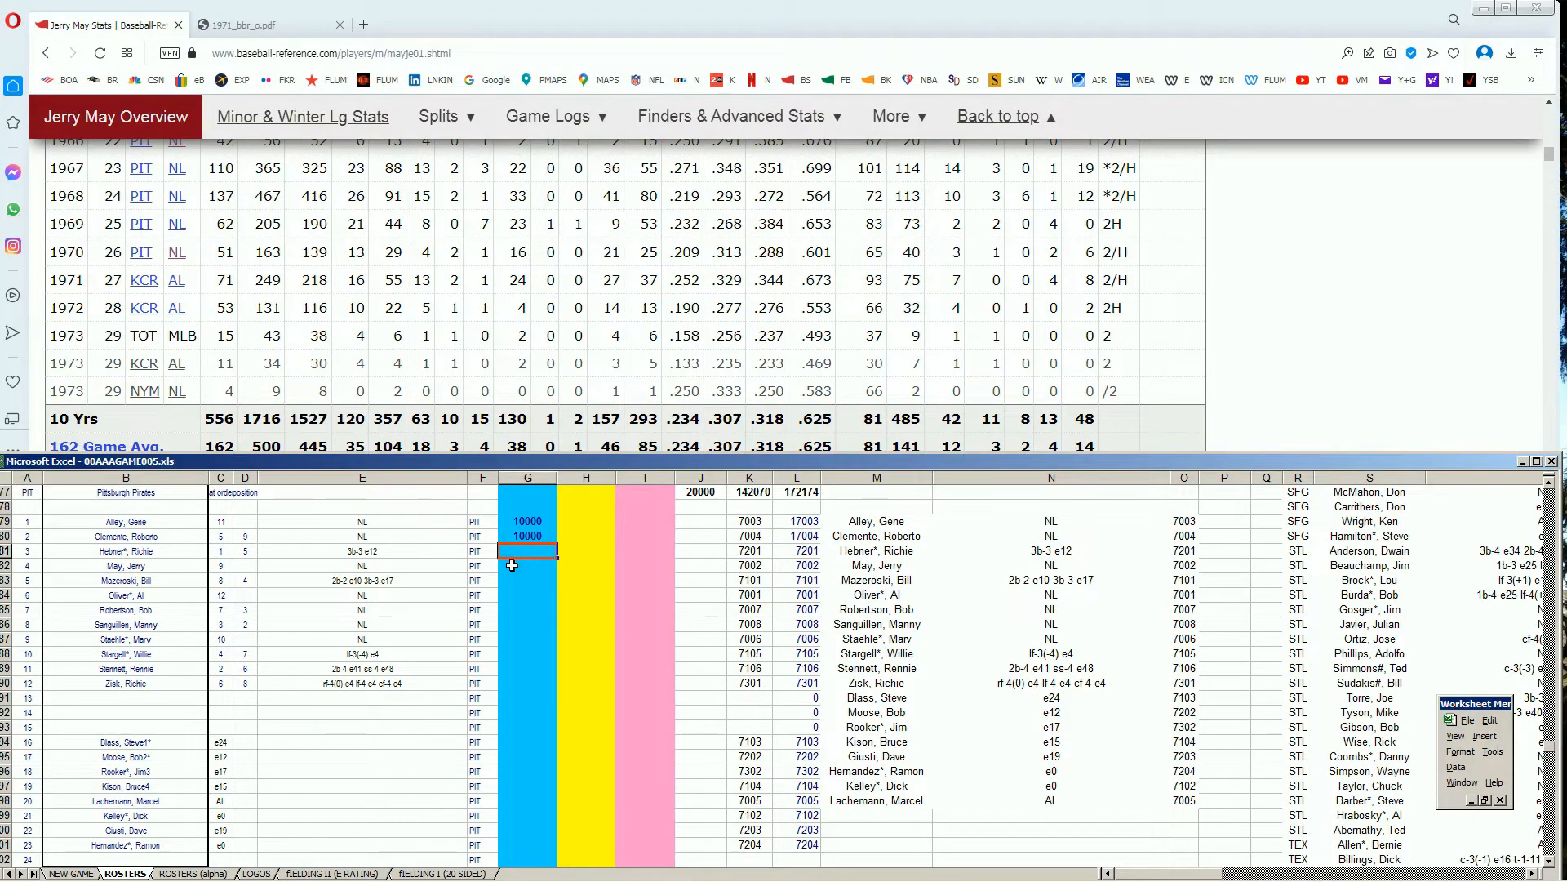
left_click(512, 565)
key("Right")
type("100")
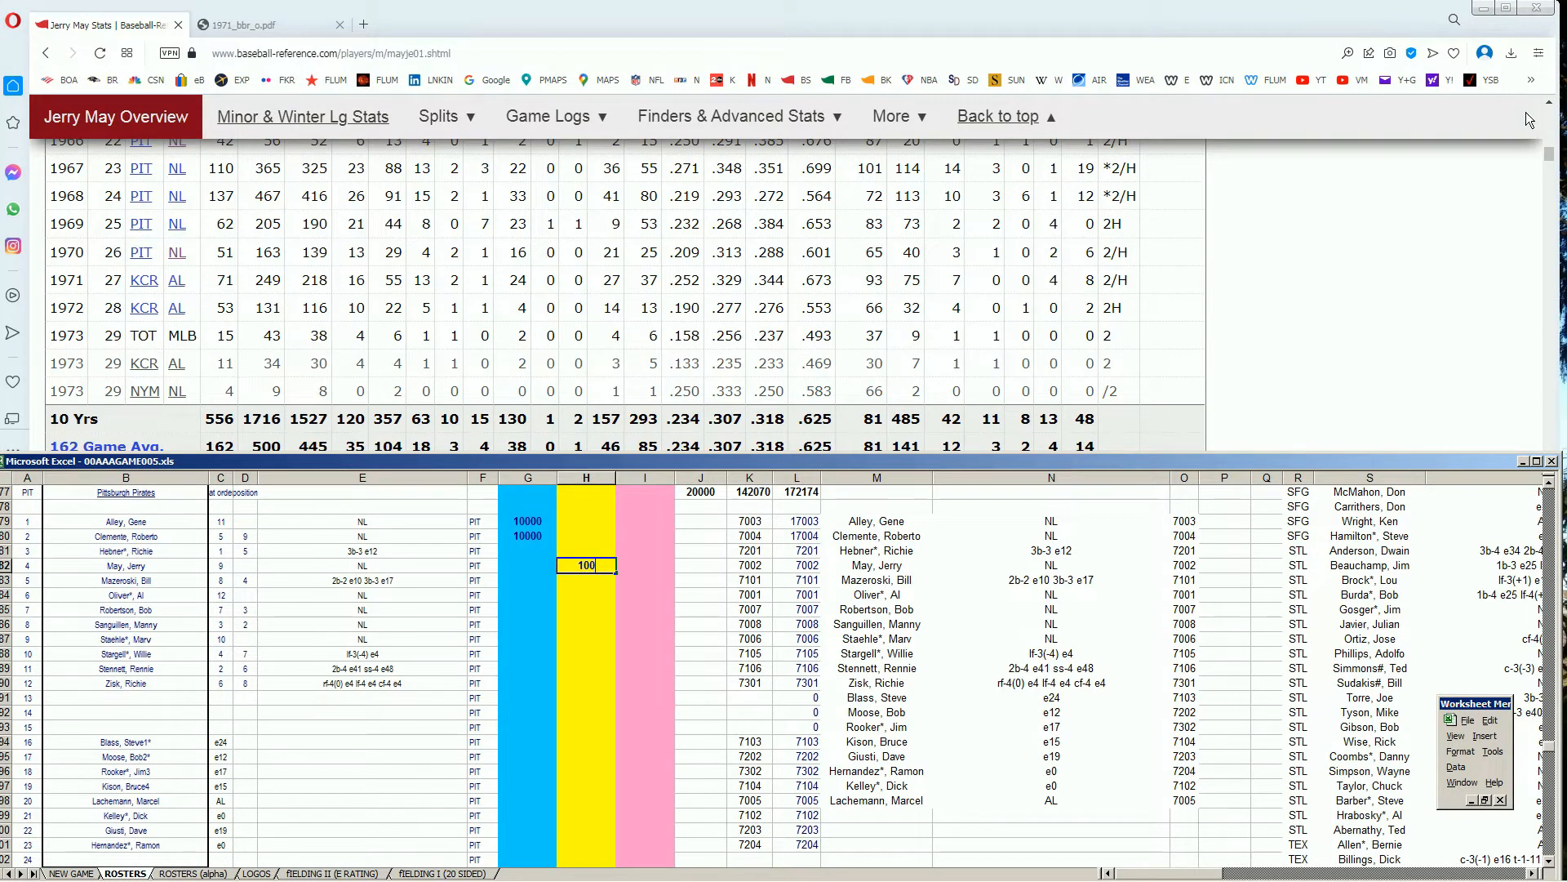
Step: Look up Al Oliver on Baseball Reference and view his 1971 season in the Standard Batting table
left_click_drag(1550, 159, 1550, 104)
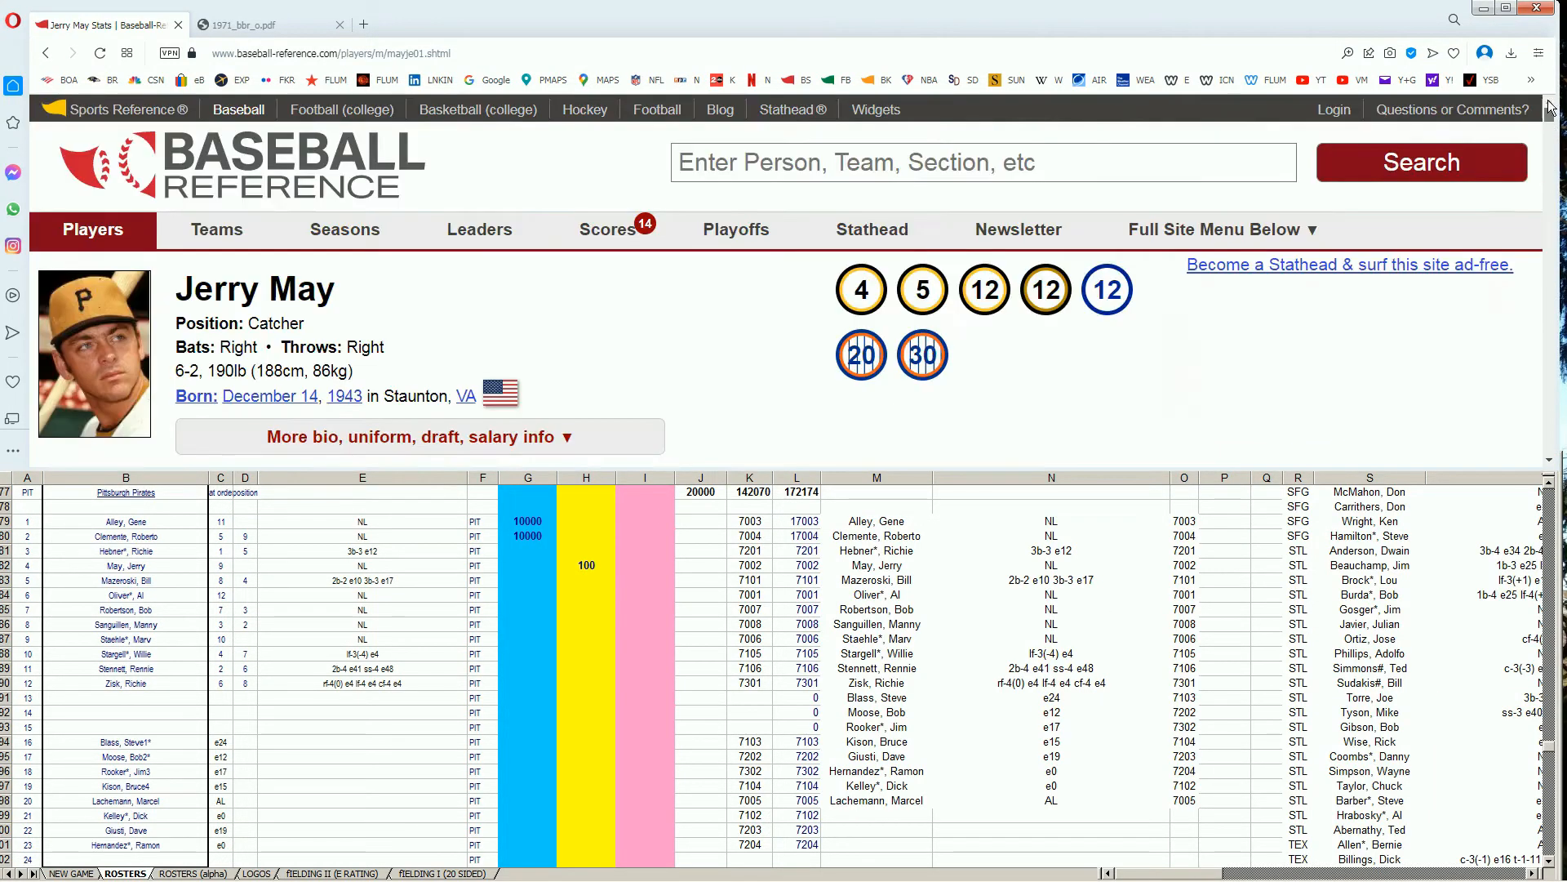
left_click(1177, 161)
type("al oli")
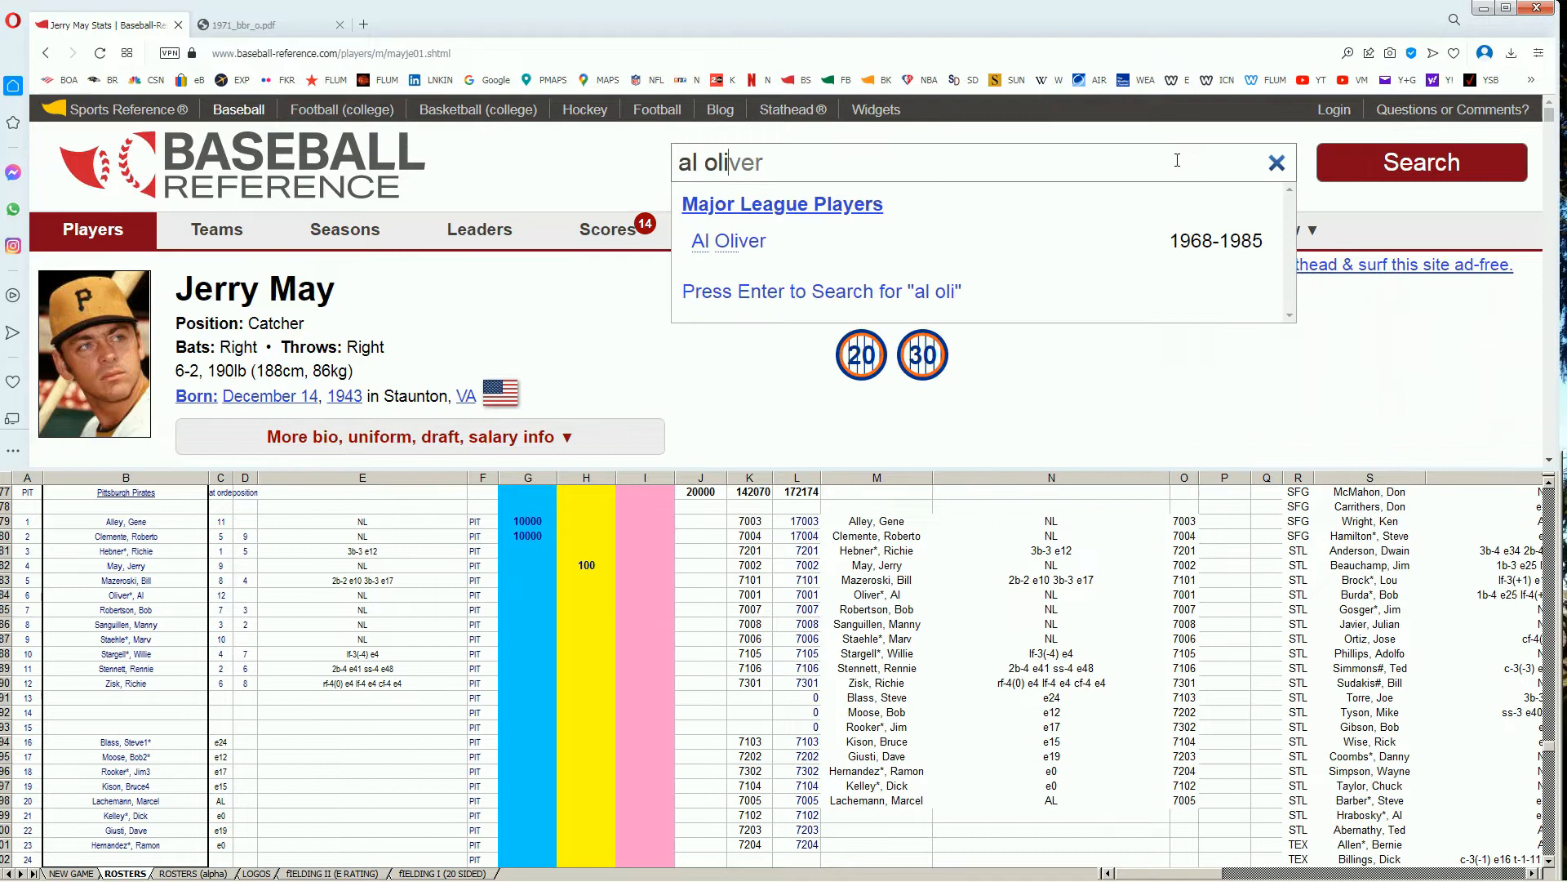
left_click(730, 247)
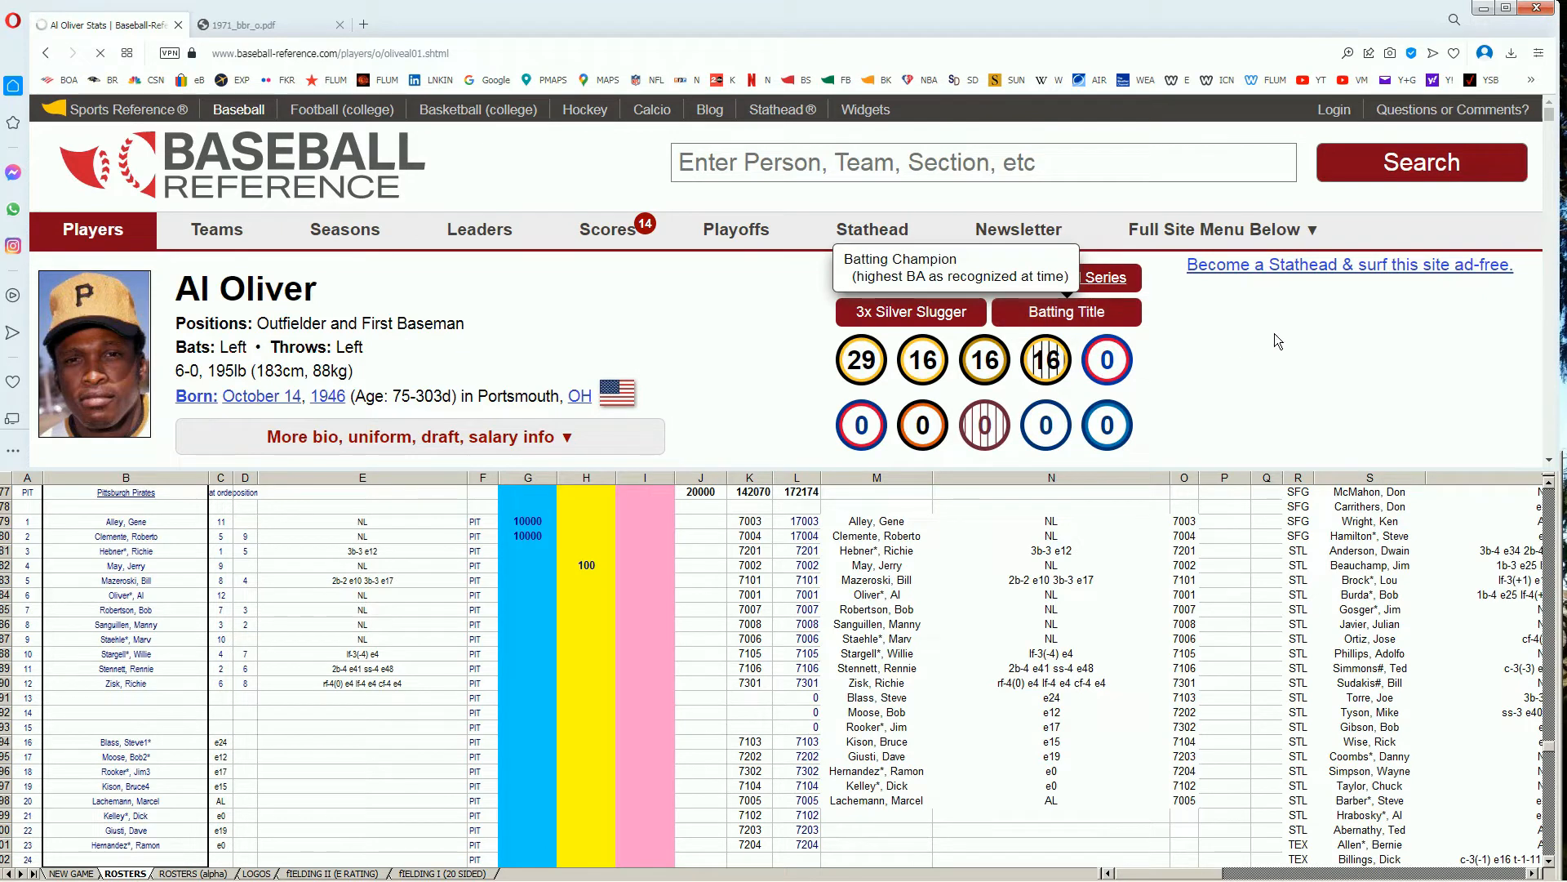
scroll(1293, 340, "down", 1)
scroll(1293, 340, "down", 5)
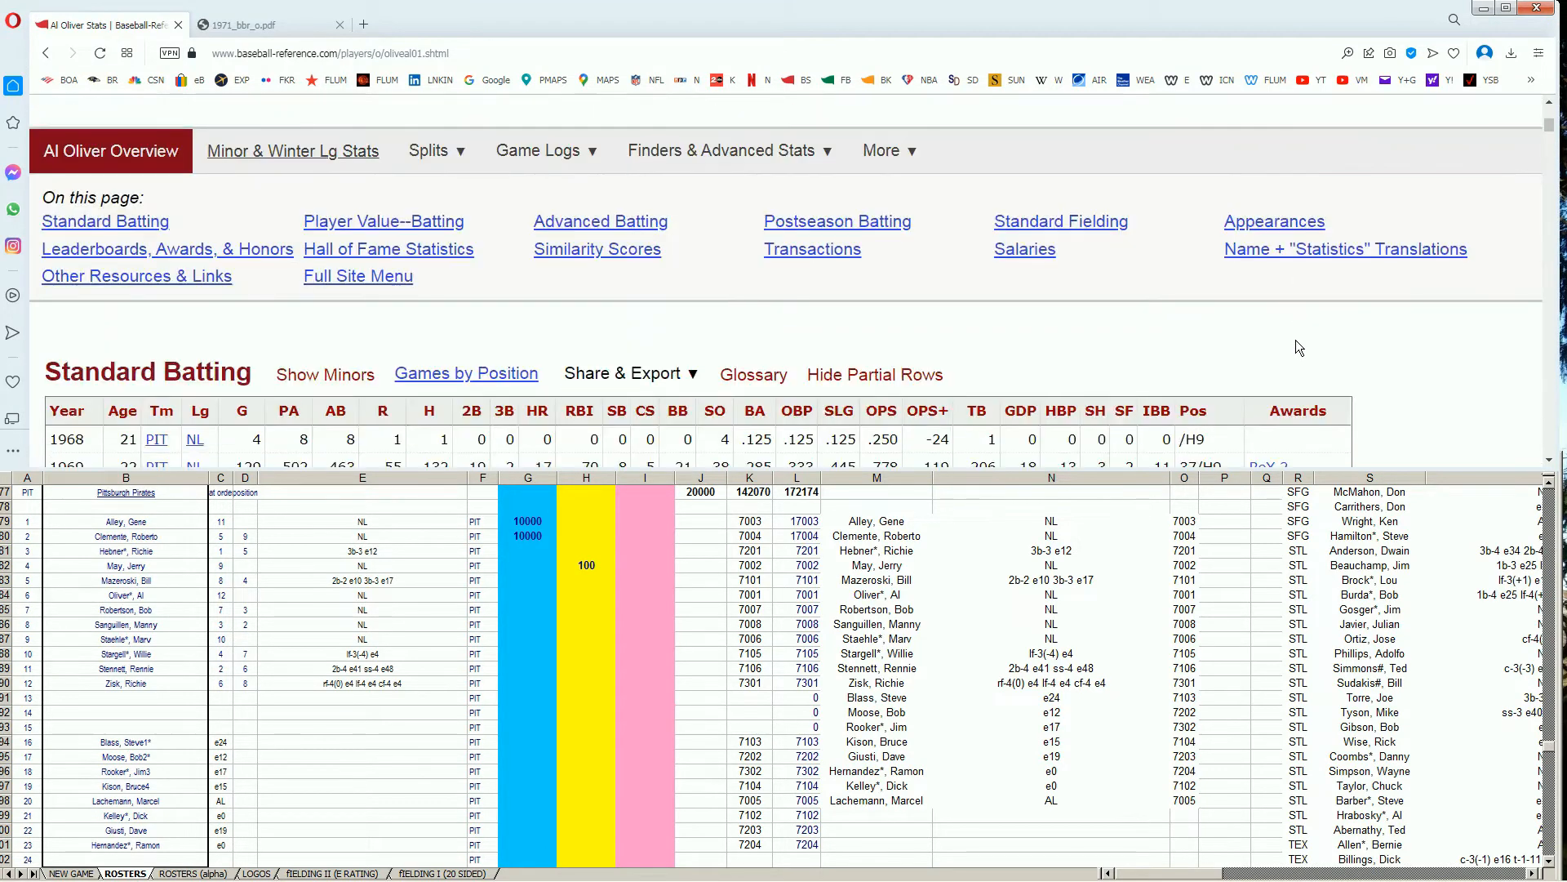
scroll(1296, 339, "down", 4)
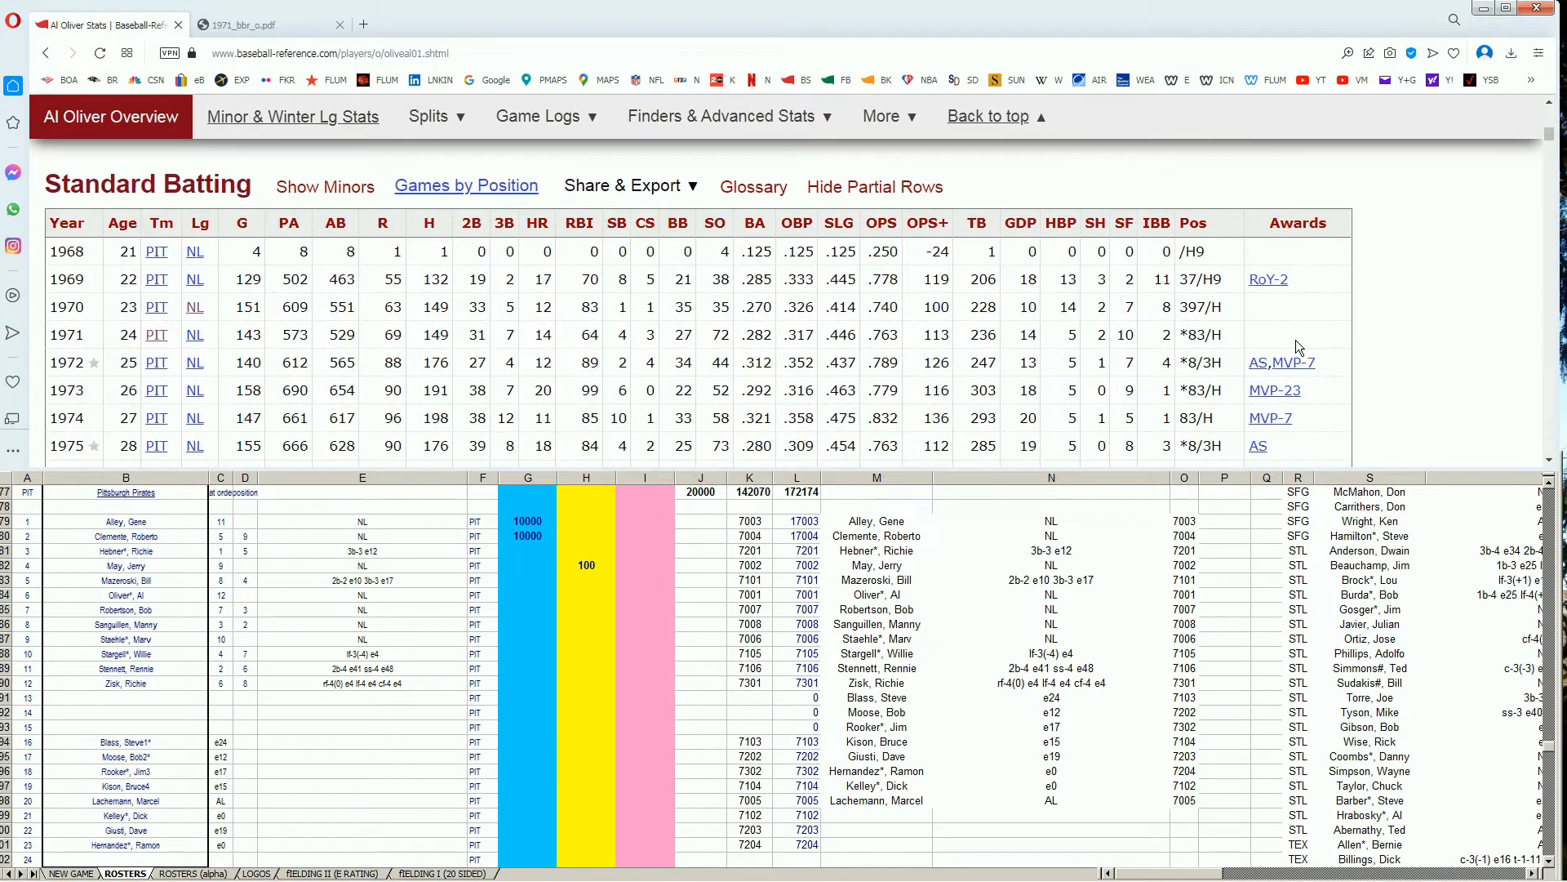
left_click(1296, 340)
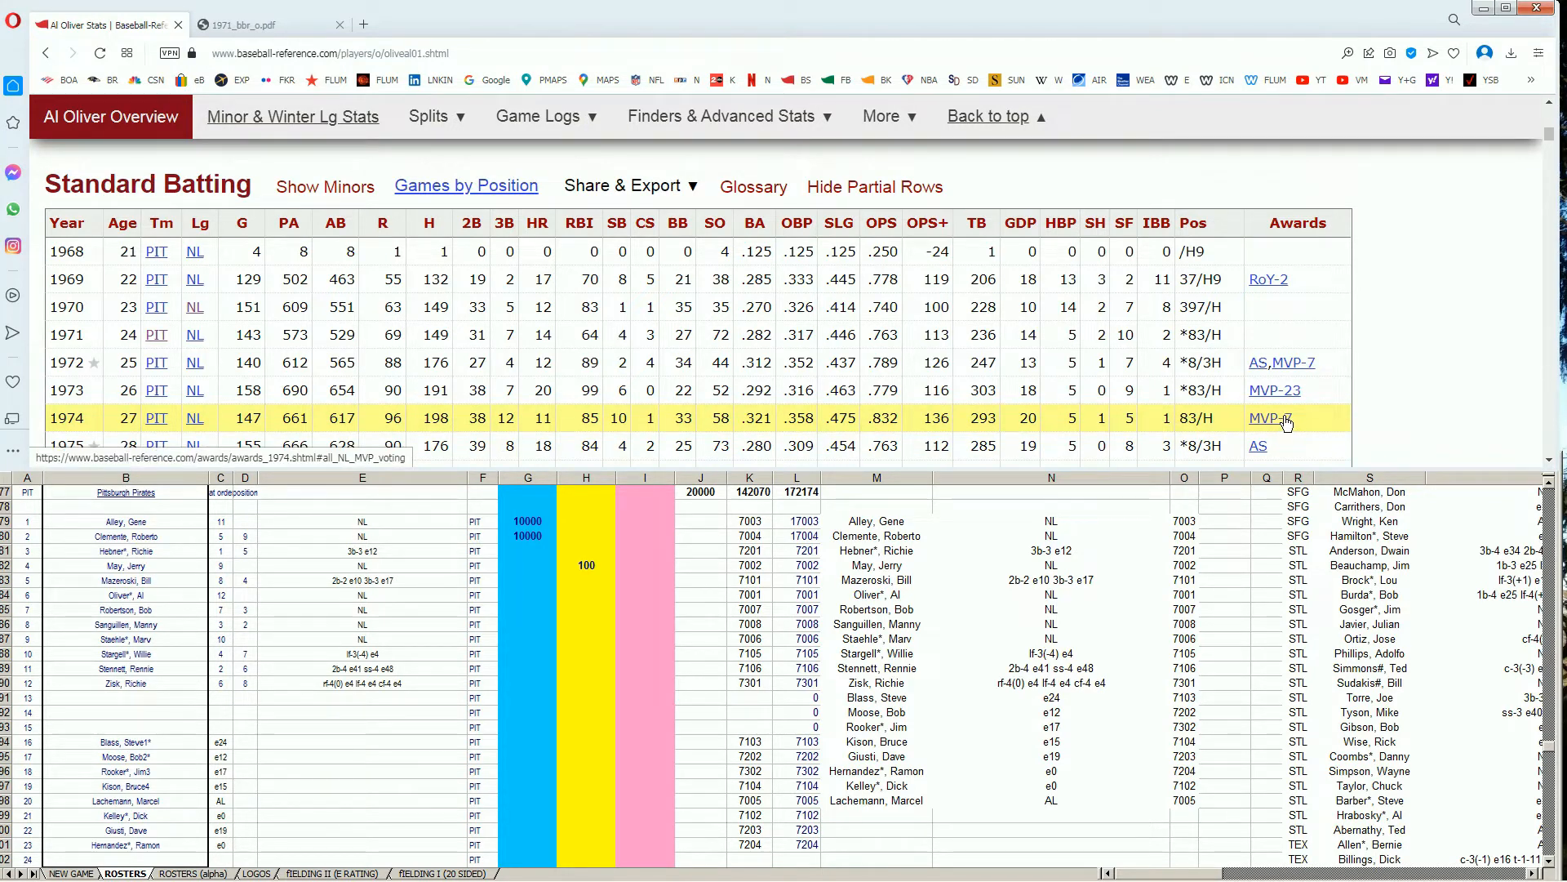
left_click(536, 593)
left_click(529, 593)
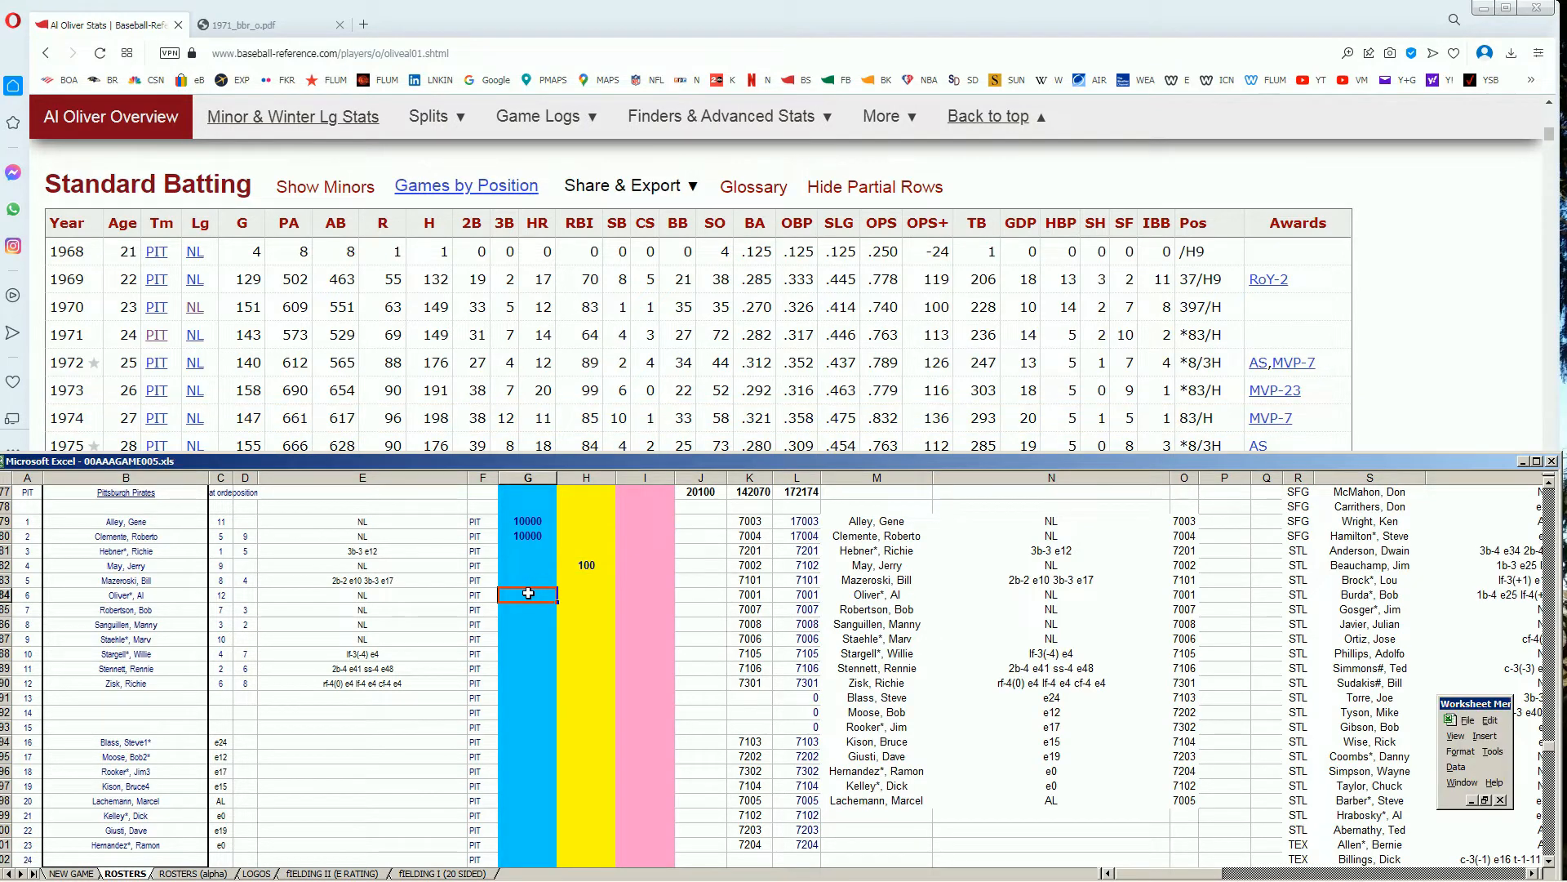
type("10000")
key("Return")
left_click(529, 594)
Step: Look up Bob Robertson on Baseball Reference and view his 1971 season in the Standard Batting table
left_click_drag(1548, 135, 1548, 110)
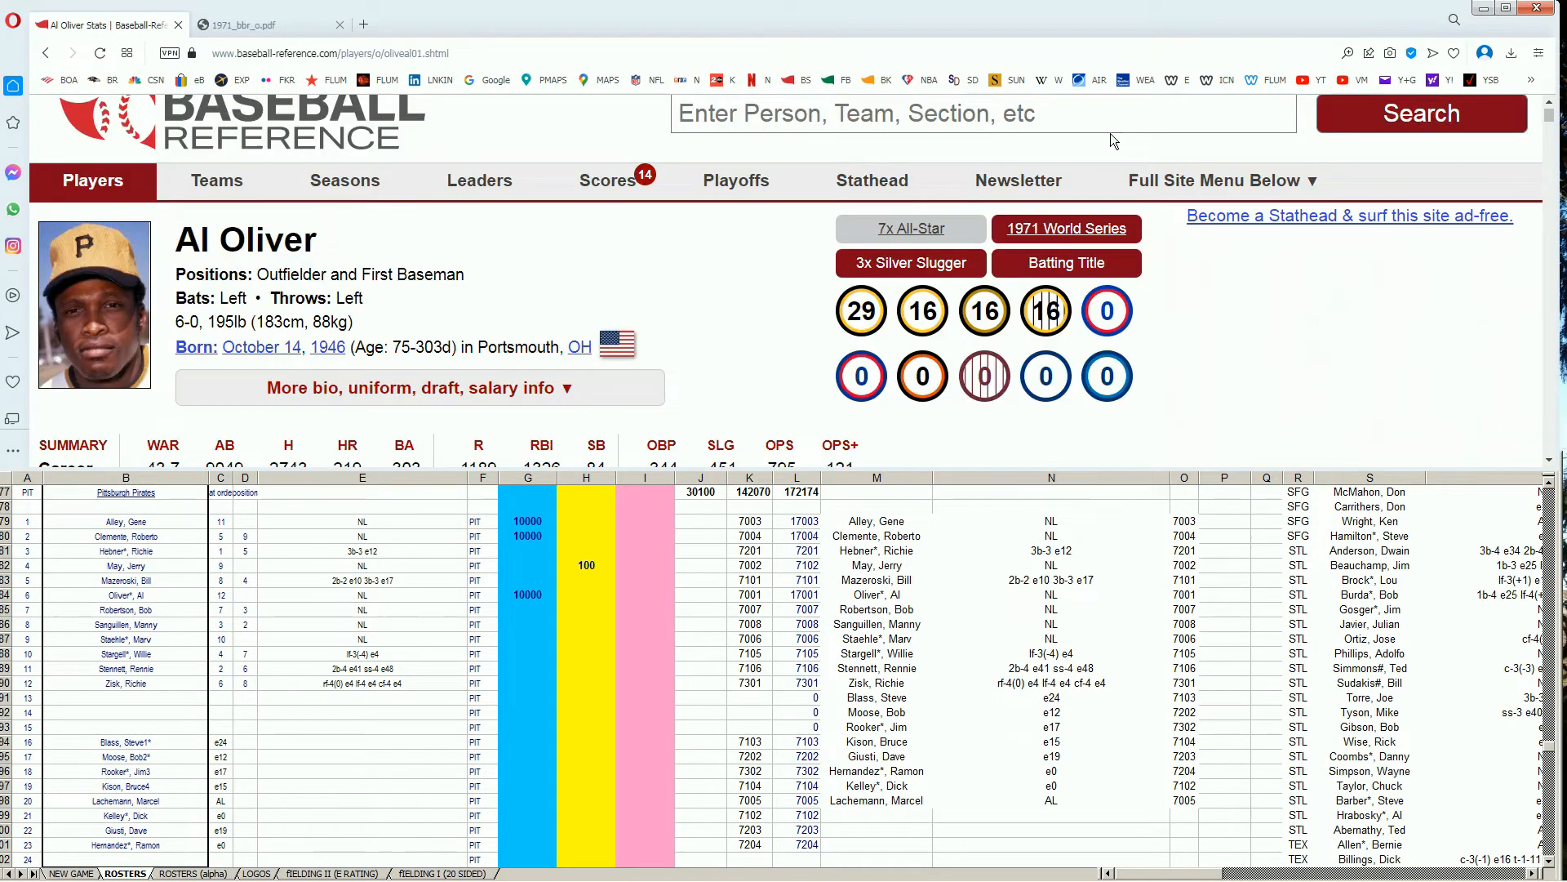
left_click(1045, 116)
type("robertson")
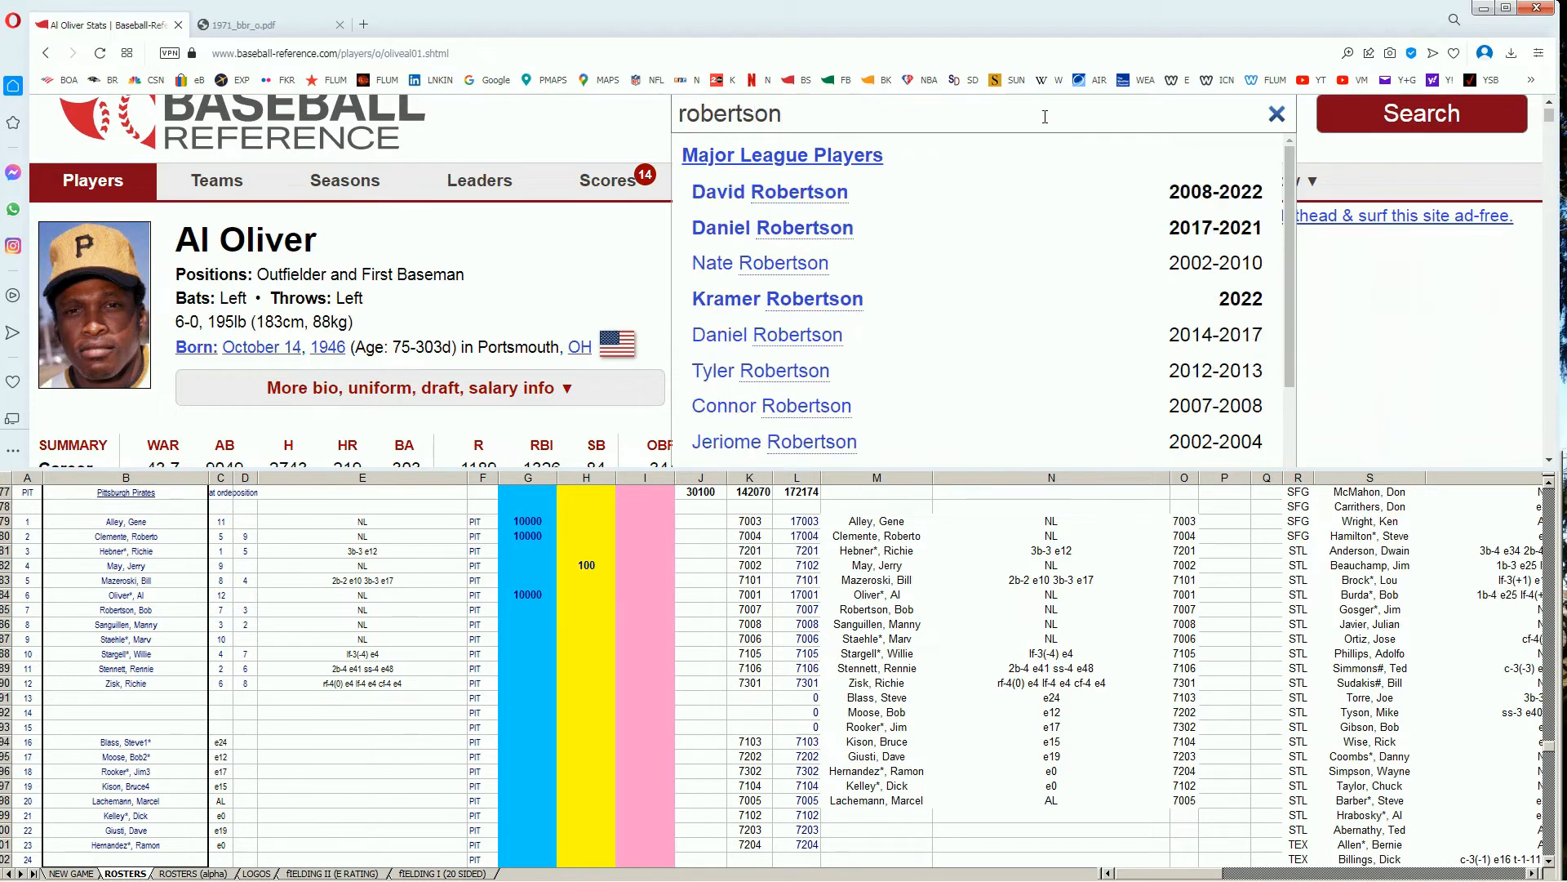
key("Left")
key("Left")
key("Left")
key("Left")
key("Left")
key("Left")
key("Left")
key("Left")
key("Left")
type("bob")
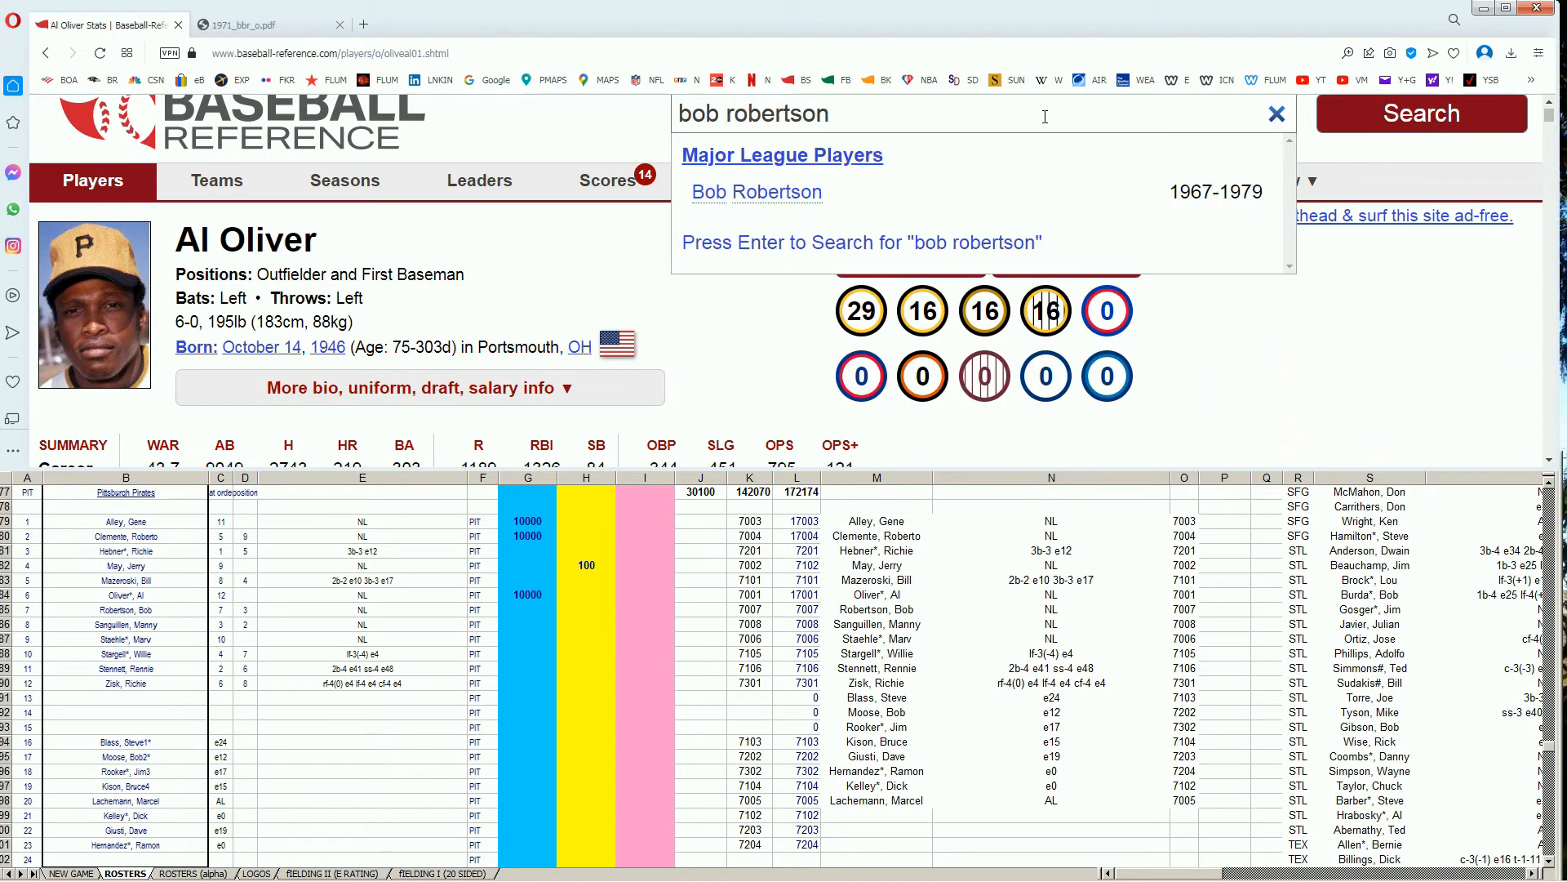
left_click(815, 191)
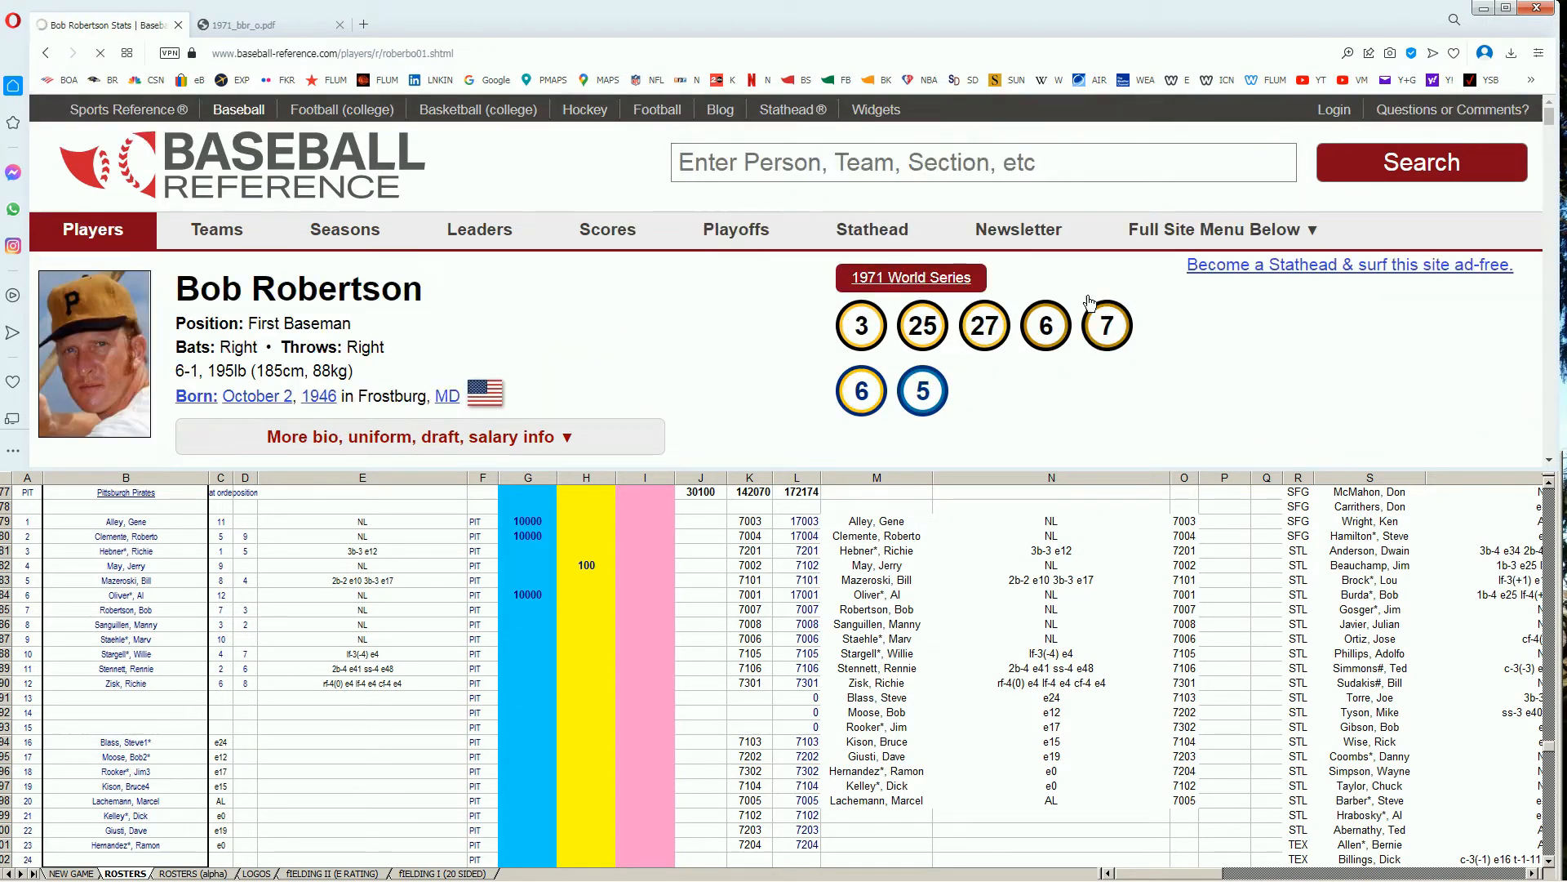
scroll(1247, 351, "down", 3)
scroll(1102, 326, "up", 3)
scroll(1104, 326, "down", 6)
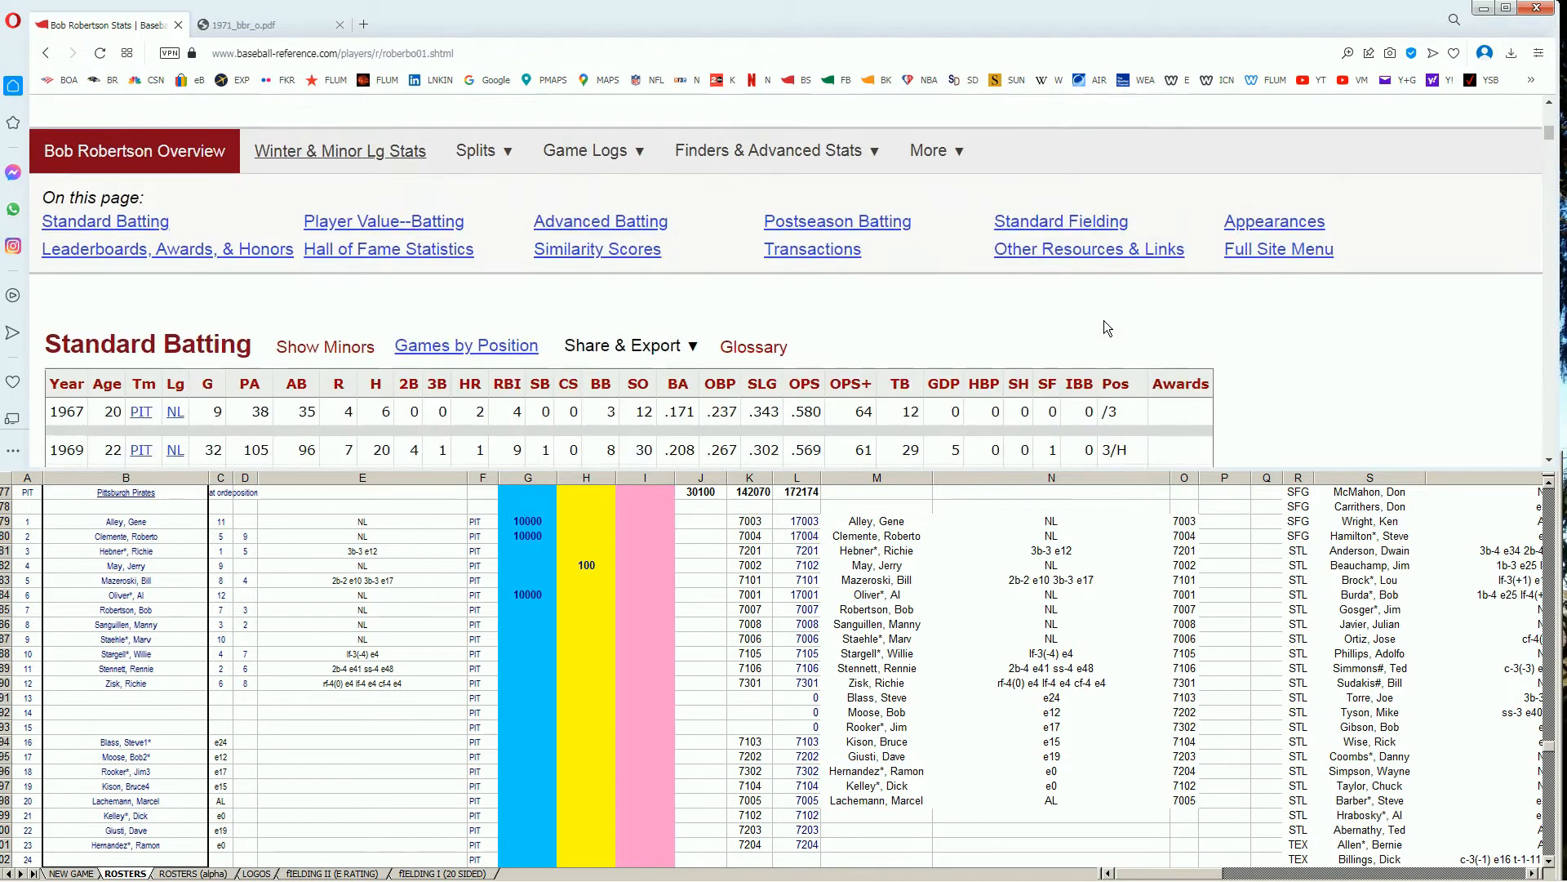
scroll(1103, 326, "down", 3)
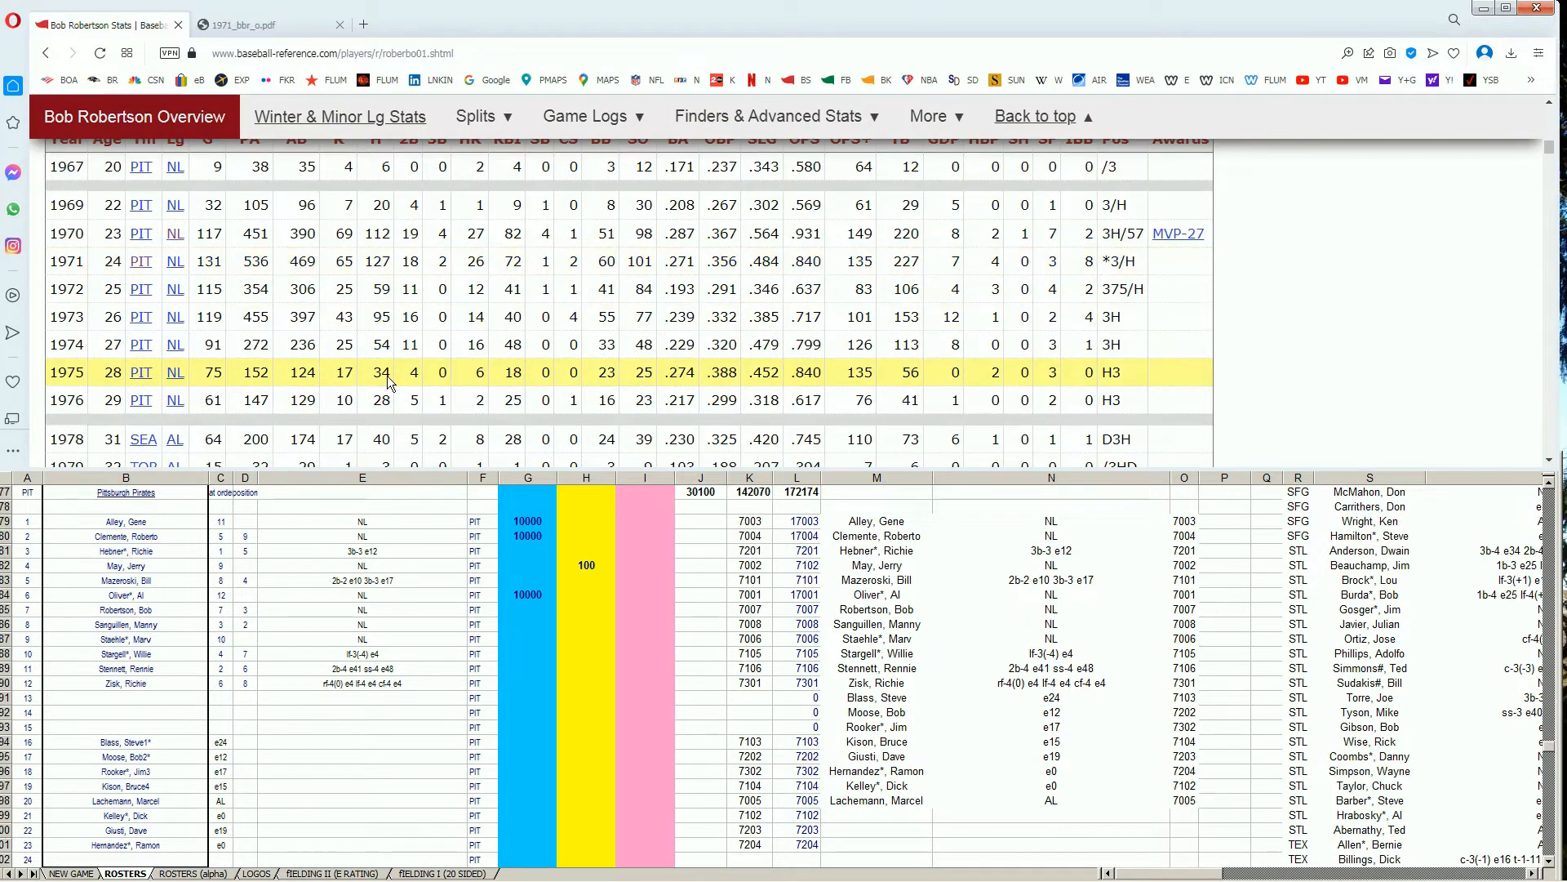
left_click(522, 645)
key("Down")
key("Down")
key("Down")
key("Down")
key("Down")
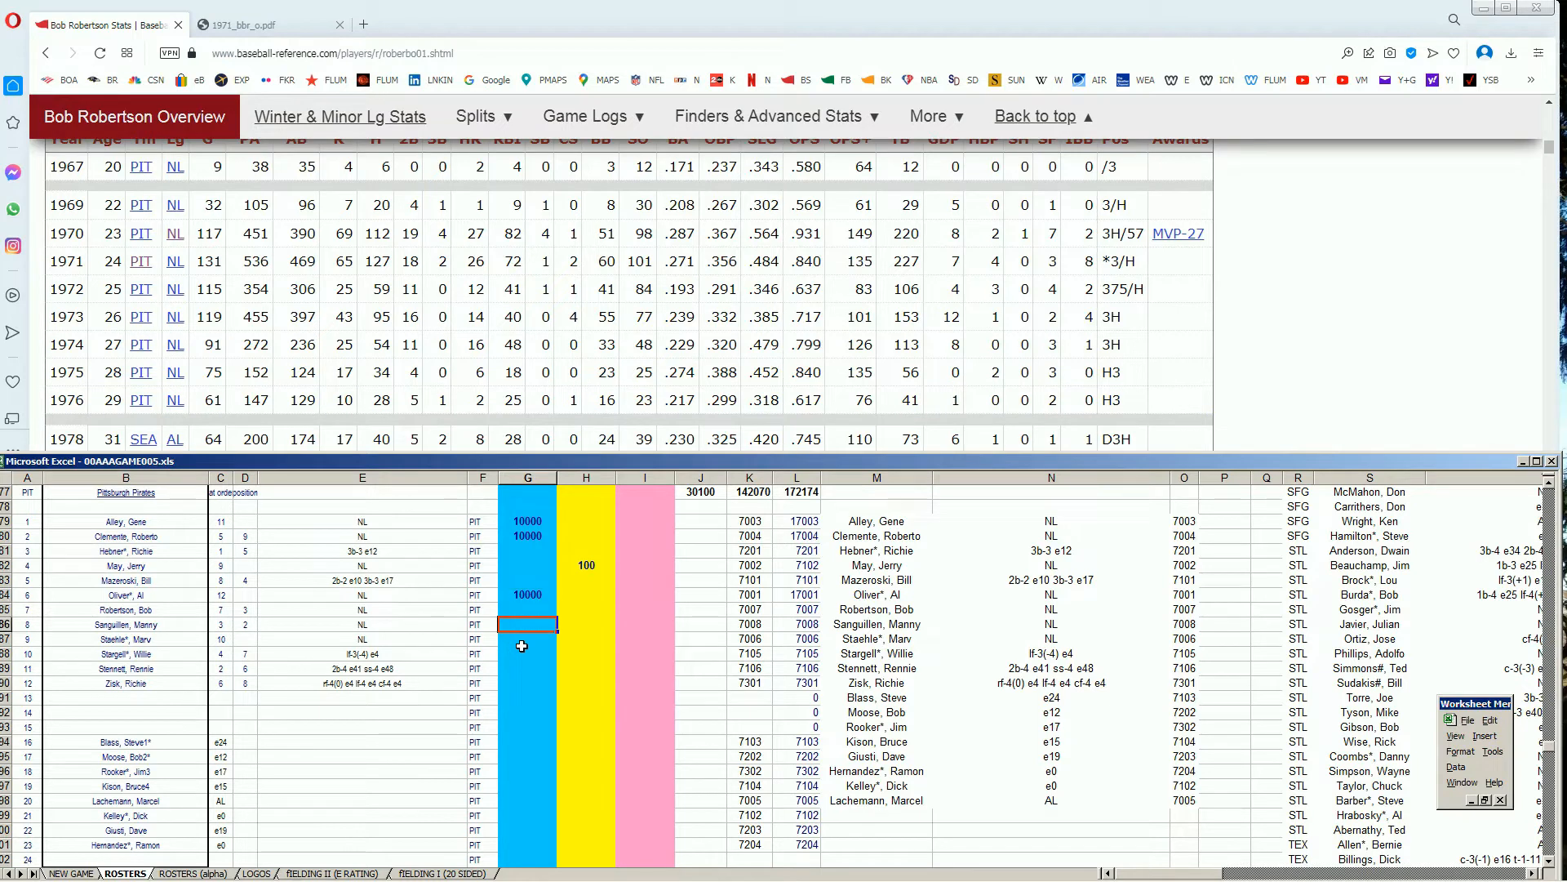
key("Up")
key("Up")
key("Up")
key("Down")
key("Up")
key("Down")
key("Up")
key("Up")
key("Down")
key("Down")
key("Up")
key("Down")
key("Down")
key("Down")
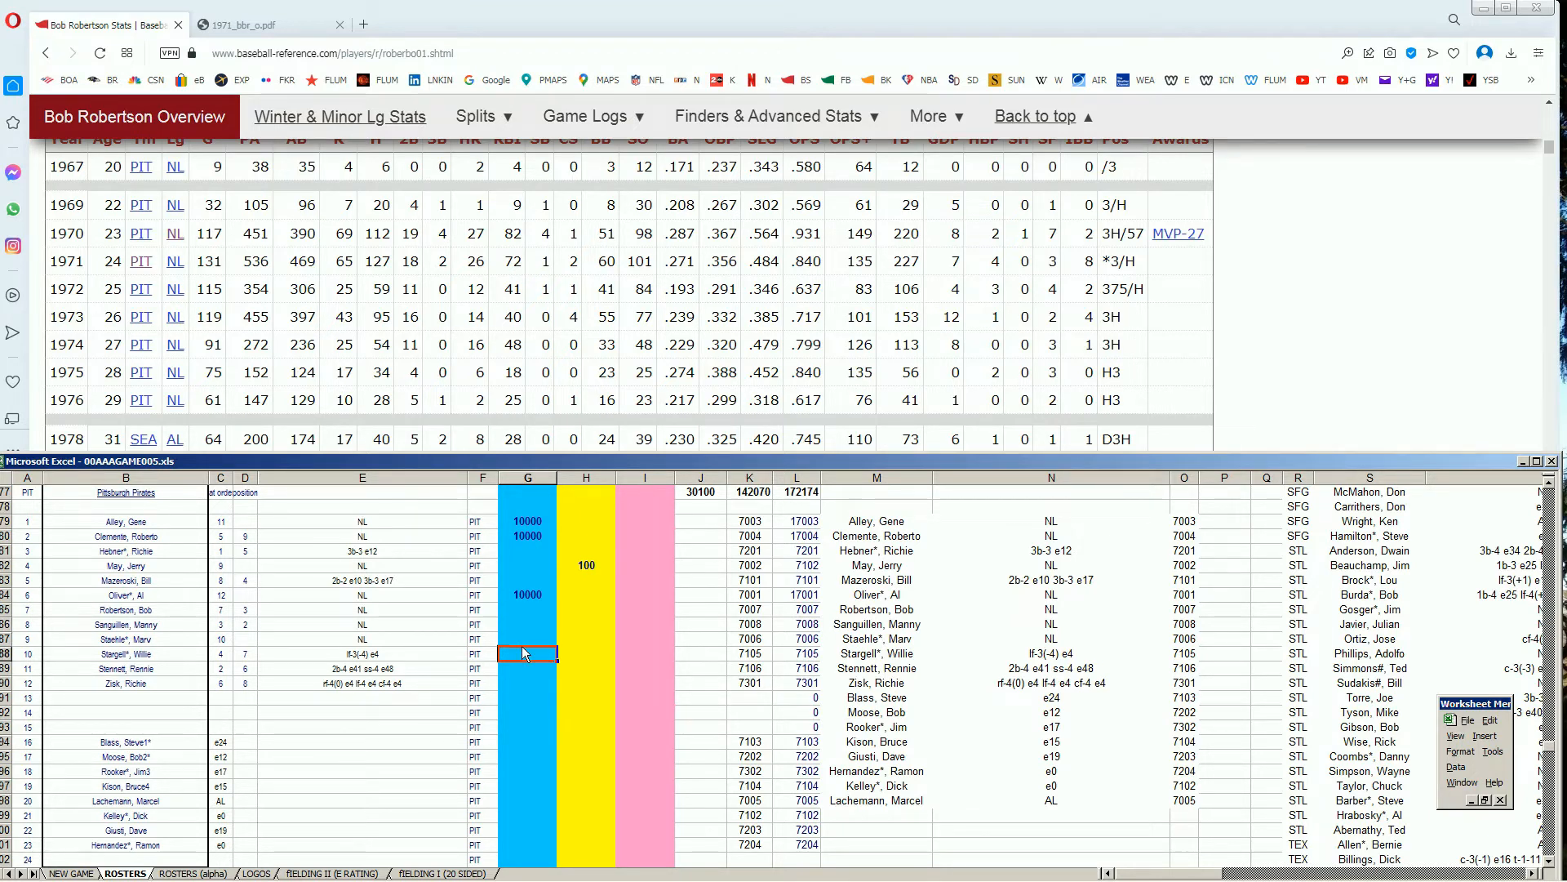
key("Up")
key("Up")
key("Up")
key("Down")
key("Down")
key("Up")
key("Up")
key("Up")
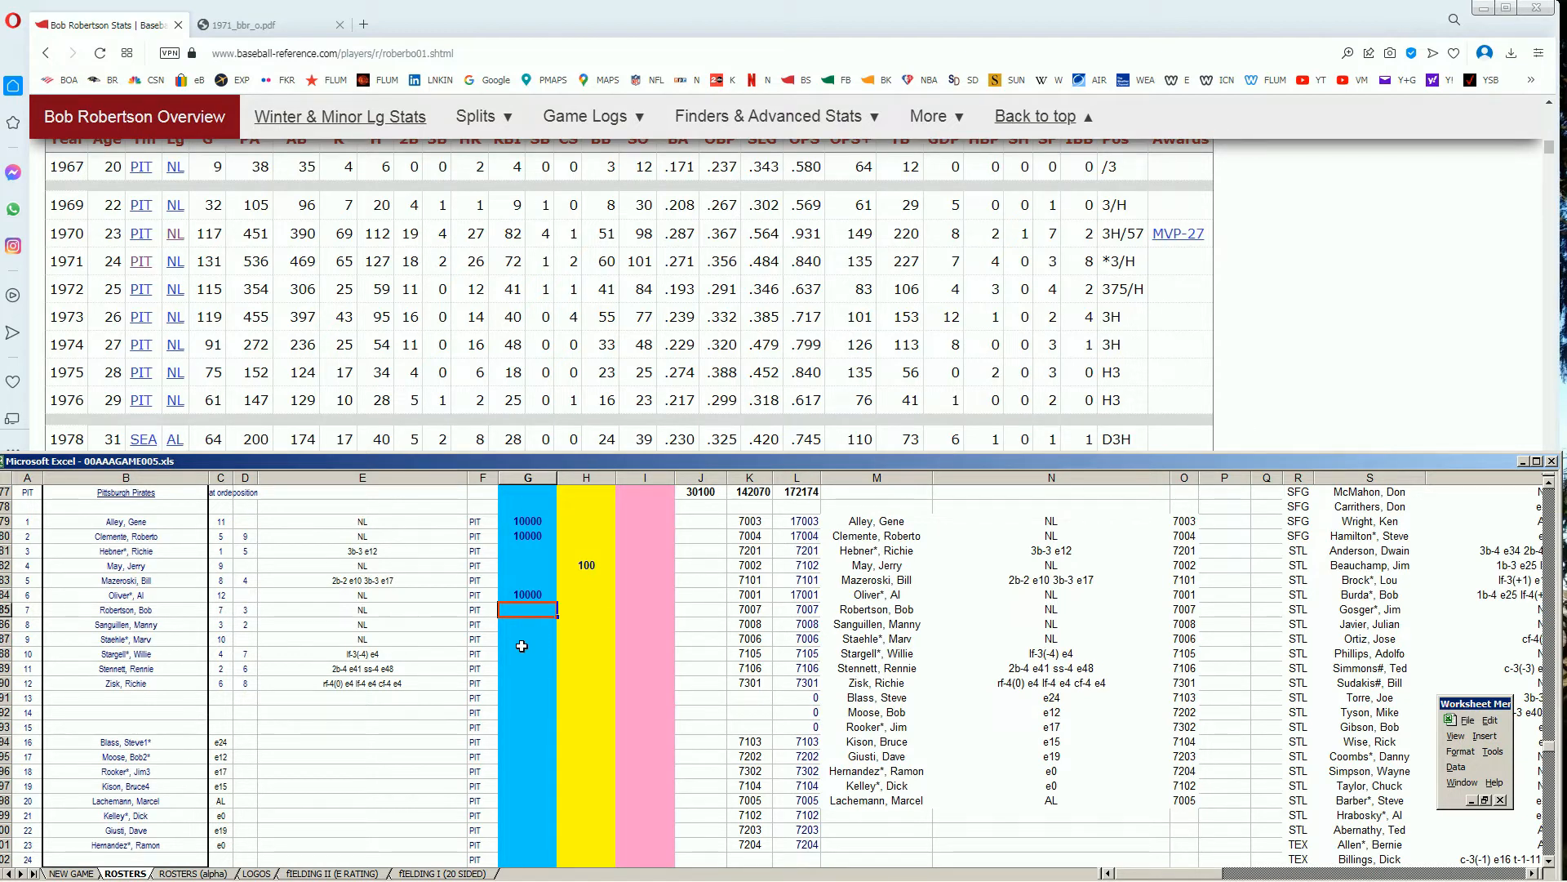
type("10000")
key("Up")
key("Down")
Step: Look up Manny Sanguillen on Baseball Reference and view his 1971 season in the Standard Batting table
left_click_drag(1550, 148, 1551, 107)
left_click(1286, 160)
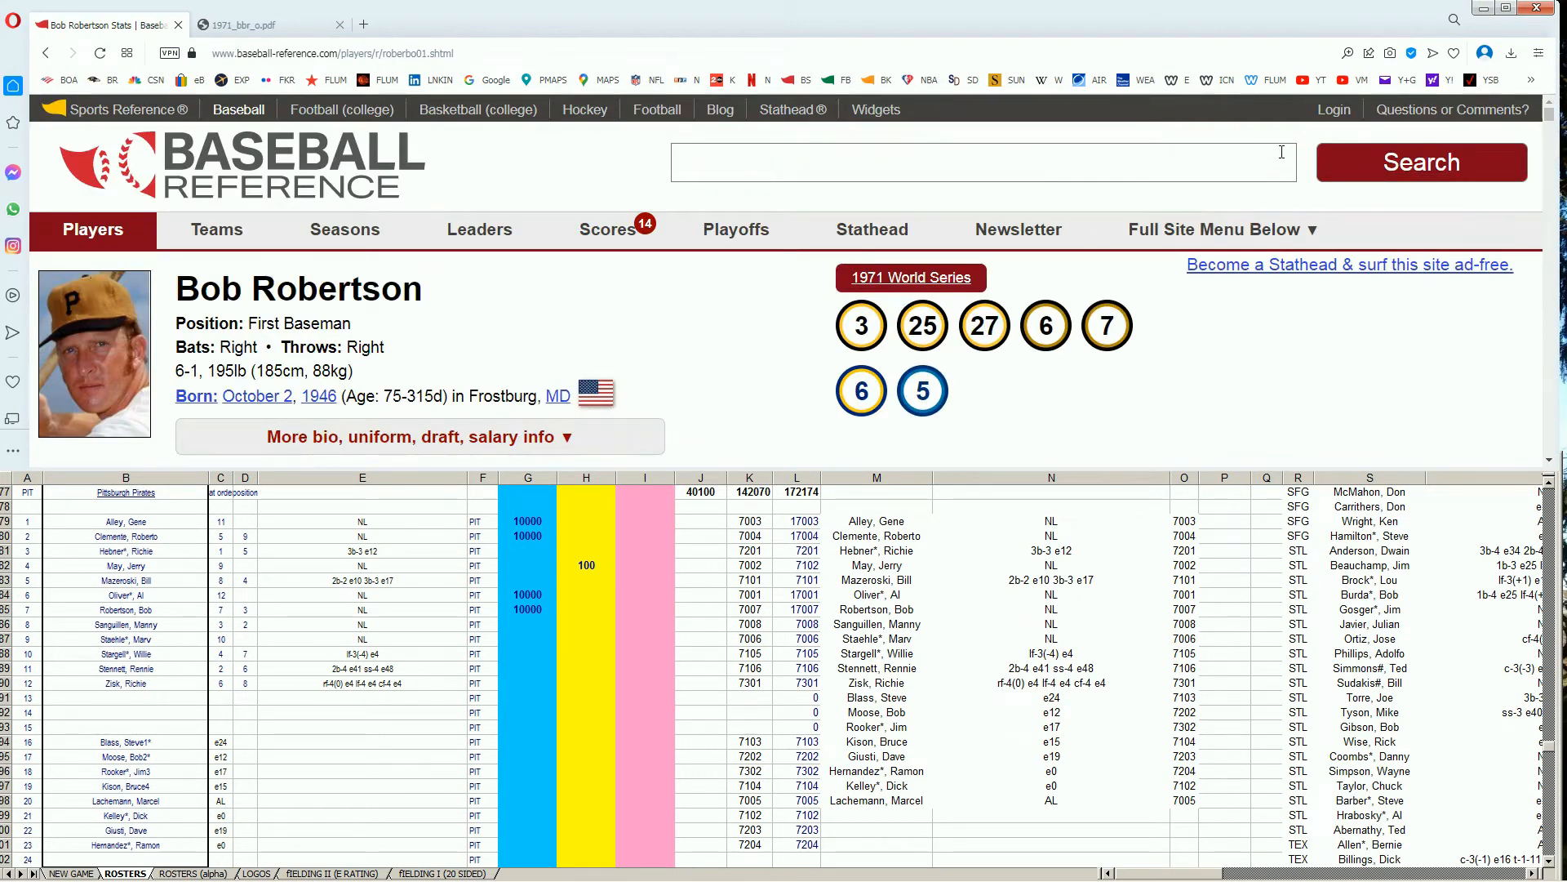
type("manny s")
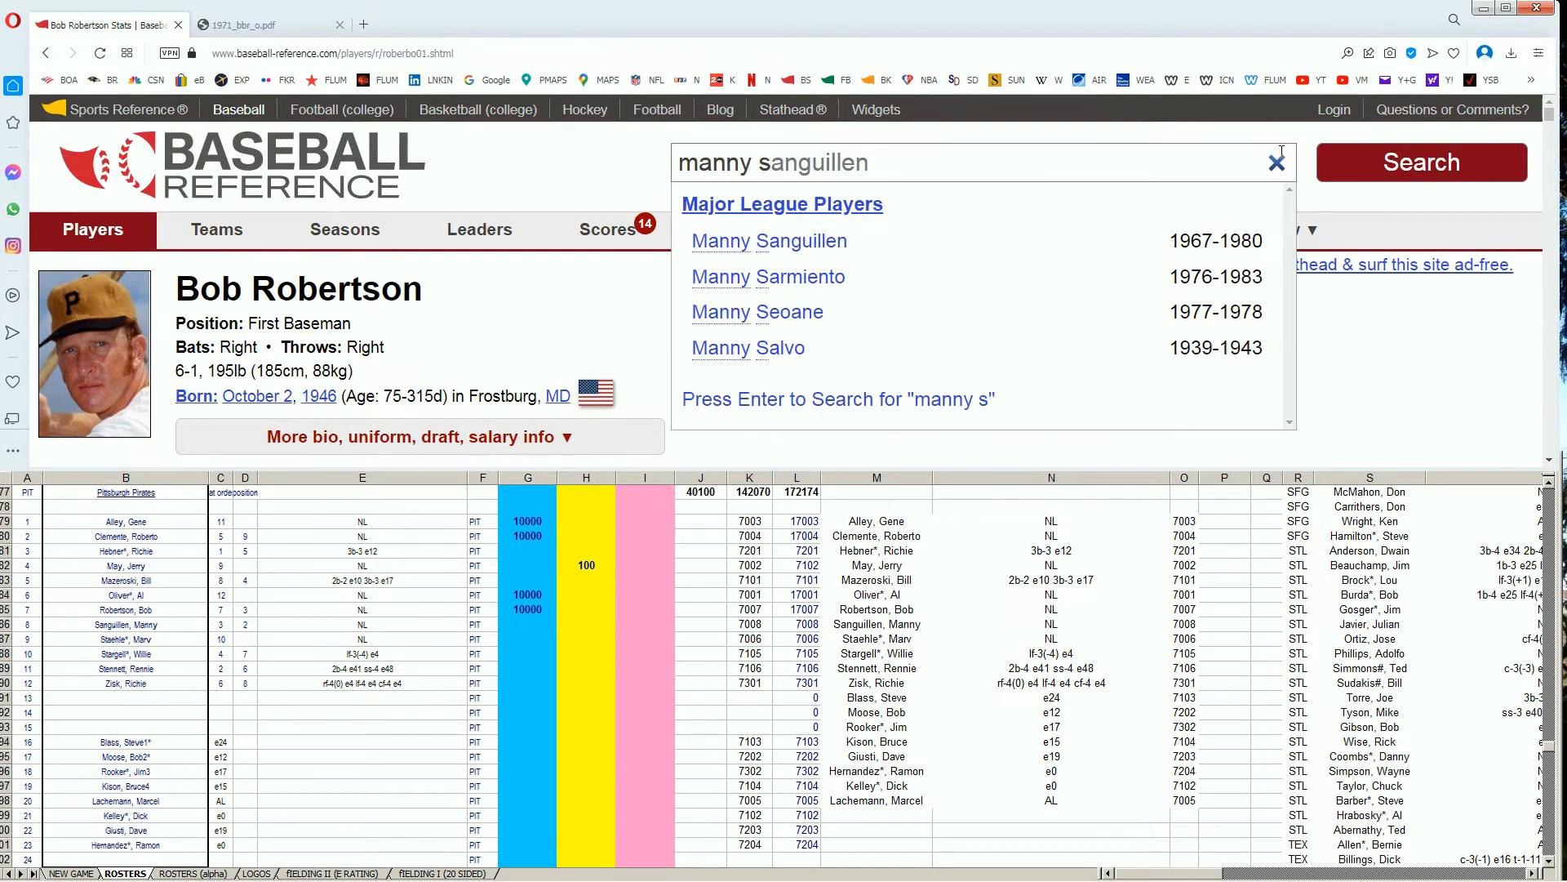
left_click(795, 239)
scroll(800, 283, "down", 5)
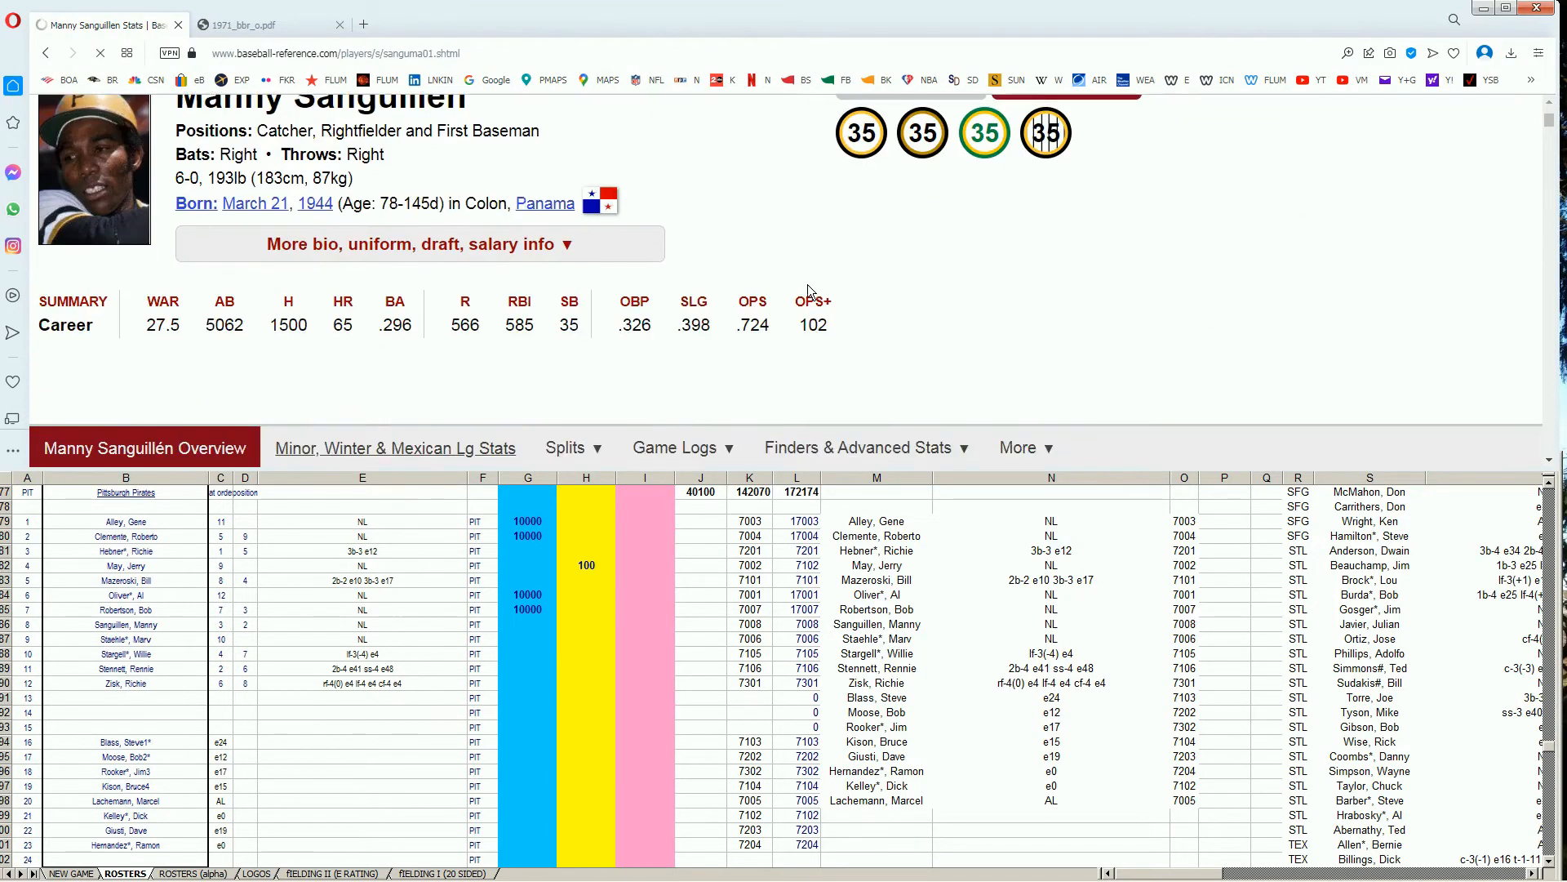
scroll(963, 292, "down", 5)
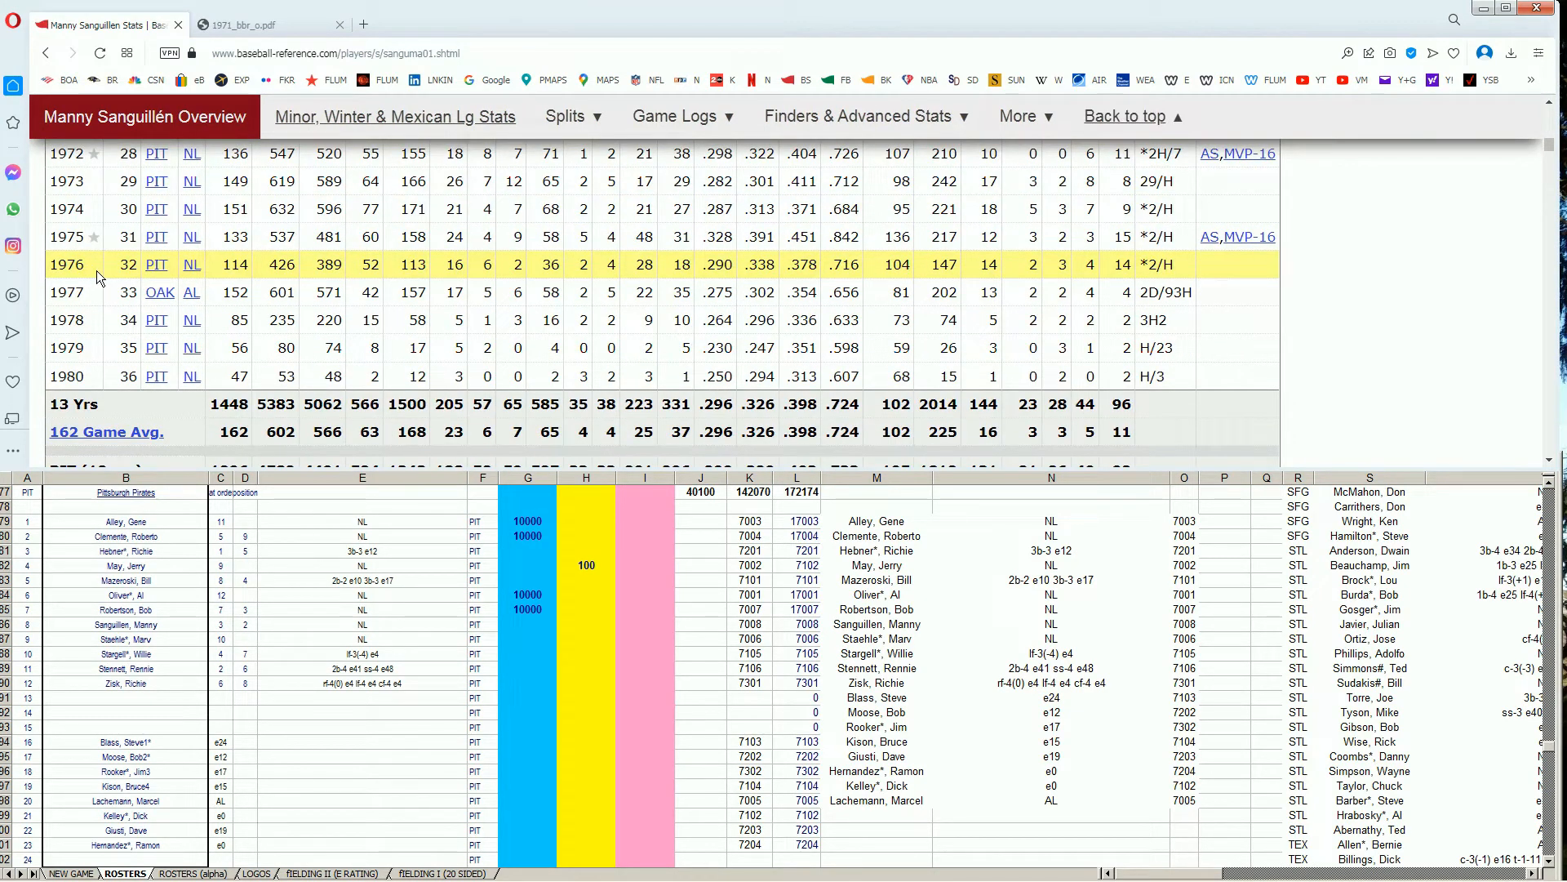
scroll(96, 271, "up", 1)
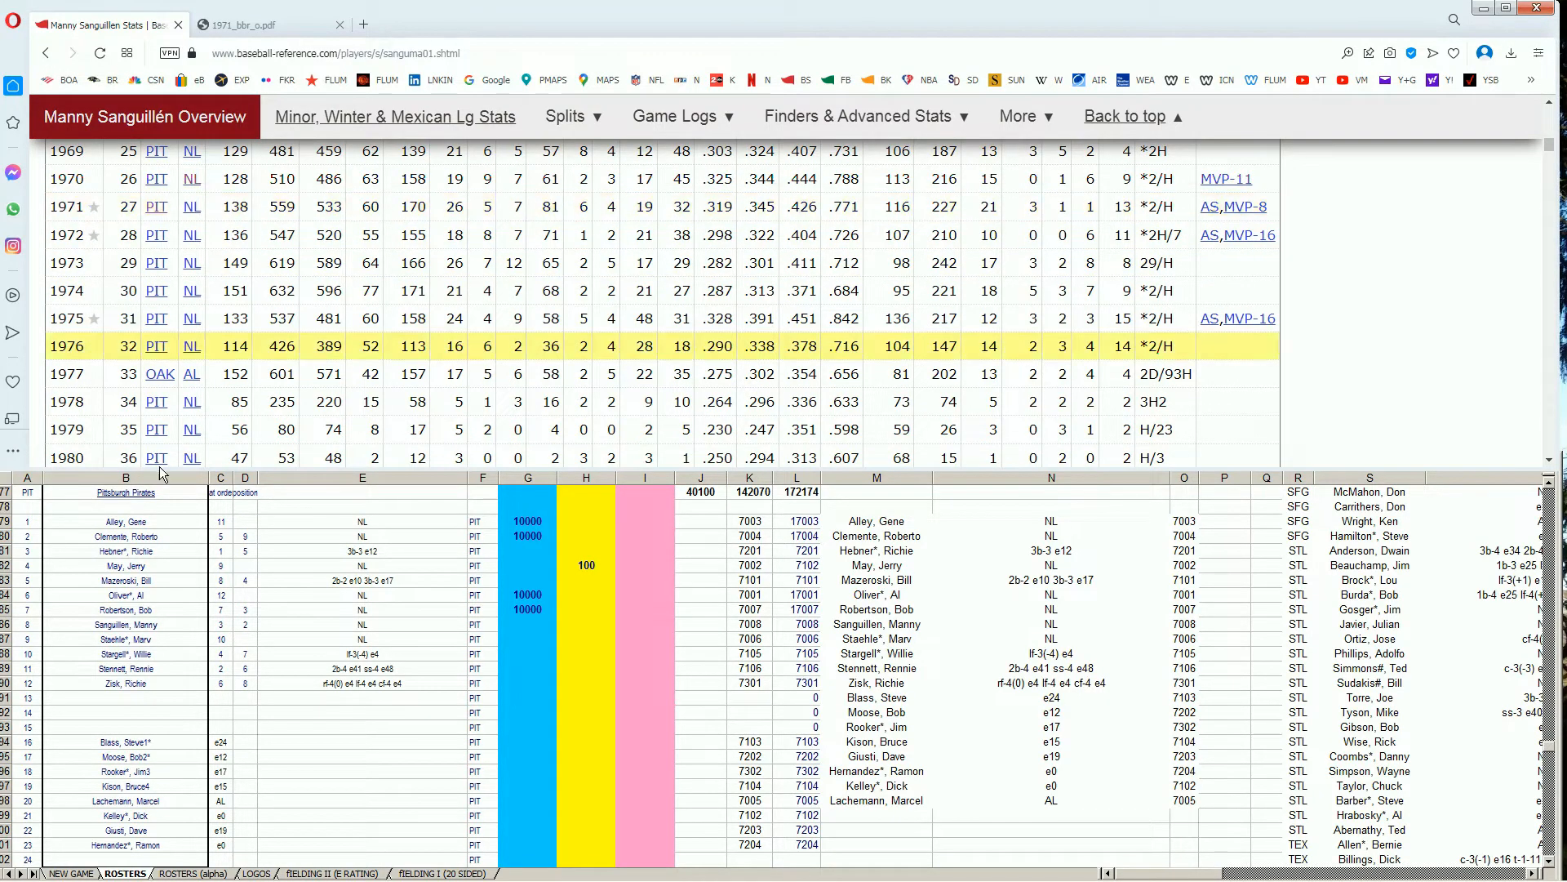
Step: In the Excel roster, enter 10000 in the blue column G on Manny Sanguillen's row
left_click(527, 609)
key("Down")
key("Down")
key("Down")
key("Up")
key("Up")
type("10000")
key("Return")
key("Up")
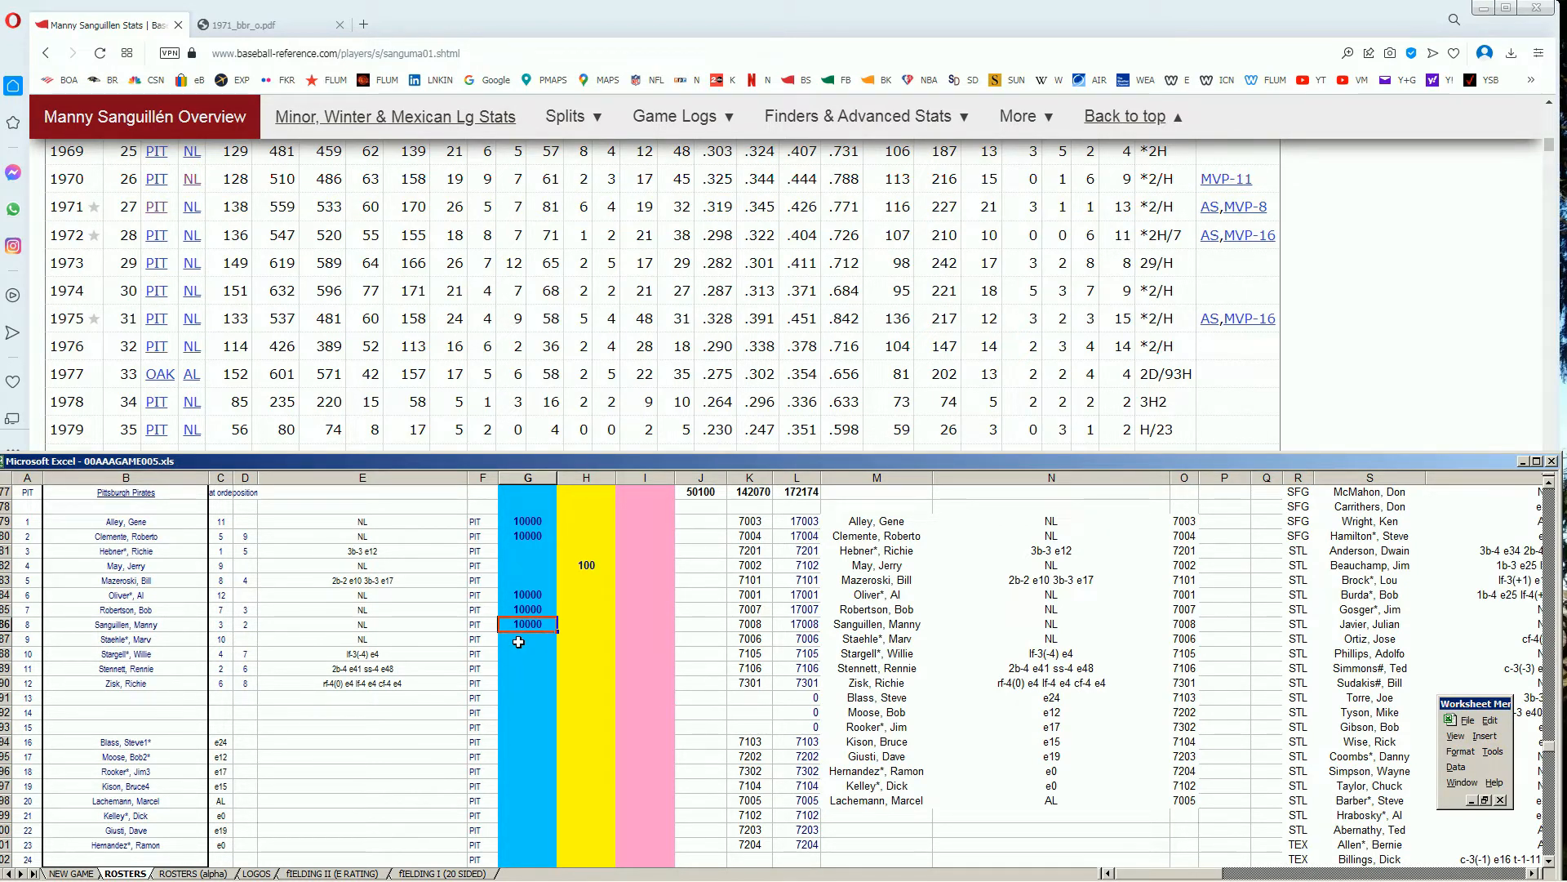
Step: Clear the blue column G code on Gene Alley's row and enter 100 in the yellow column H instead
key("Up")
key("Up")
key("Up")
key("Up")
key("Up")
key("Up")
key("Up")
key("Delete")
key("Right")
type("100")
key("Return")
key("Up")
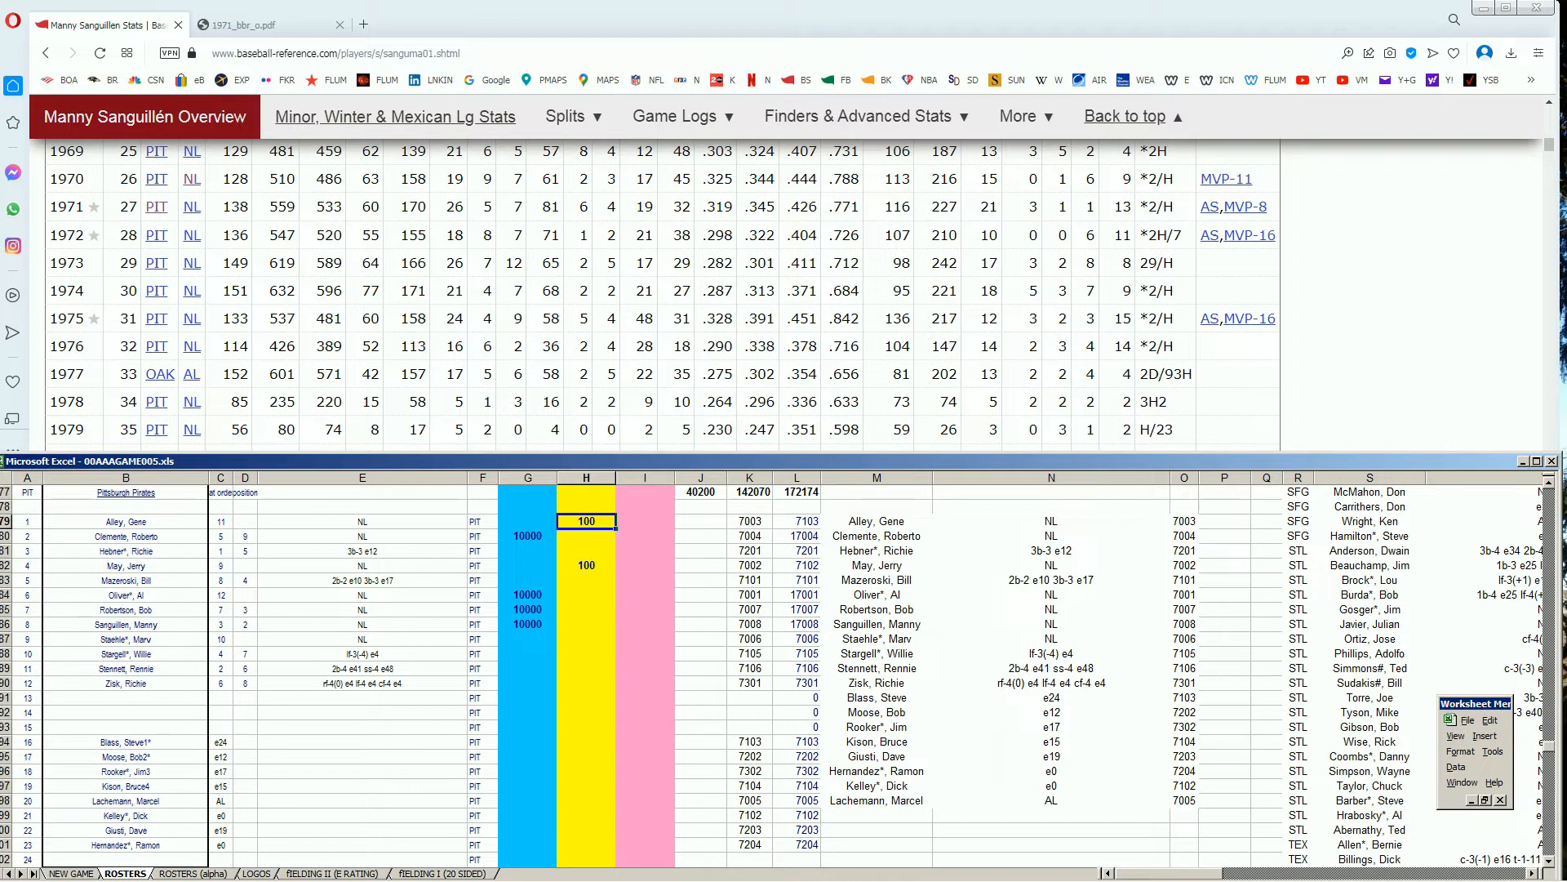
Step: Look up Marv Staehle on Baseball Reference and view his 1971 season in the Standard Batting table
left_click_drag(1550, 146, 1553, 114)
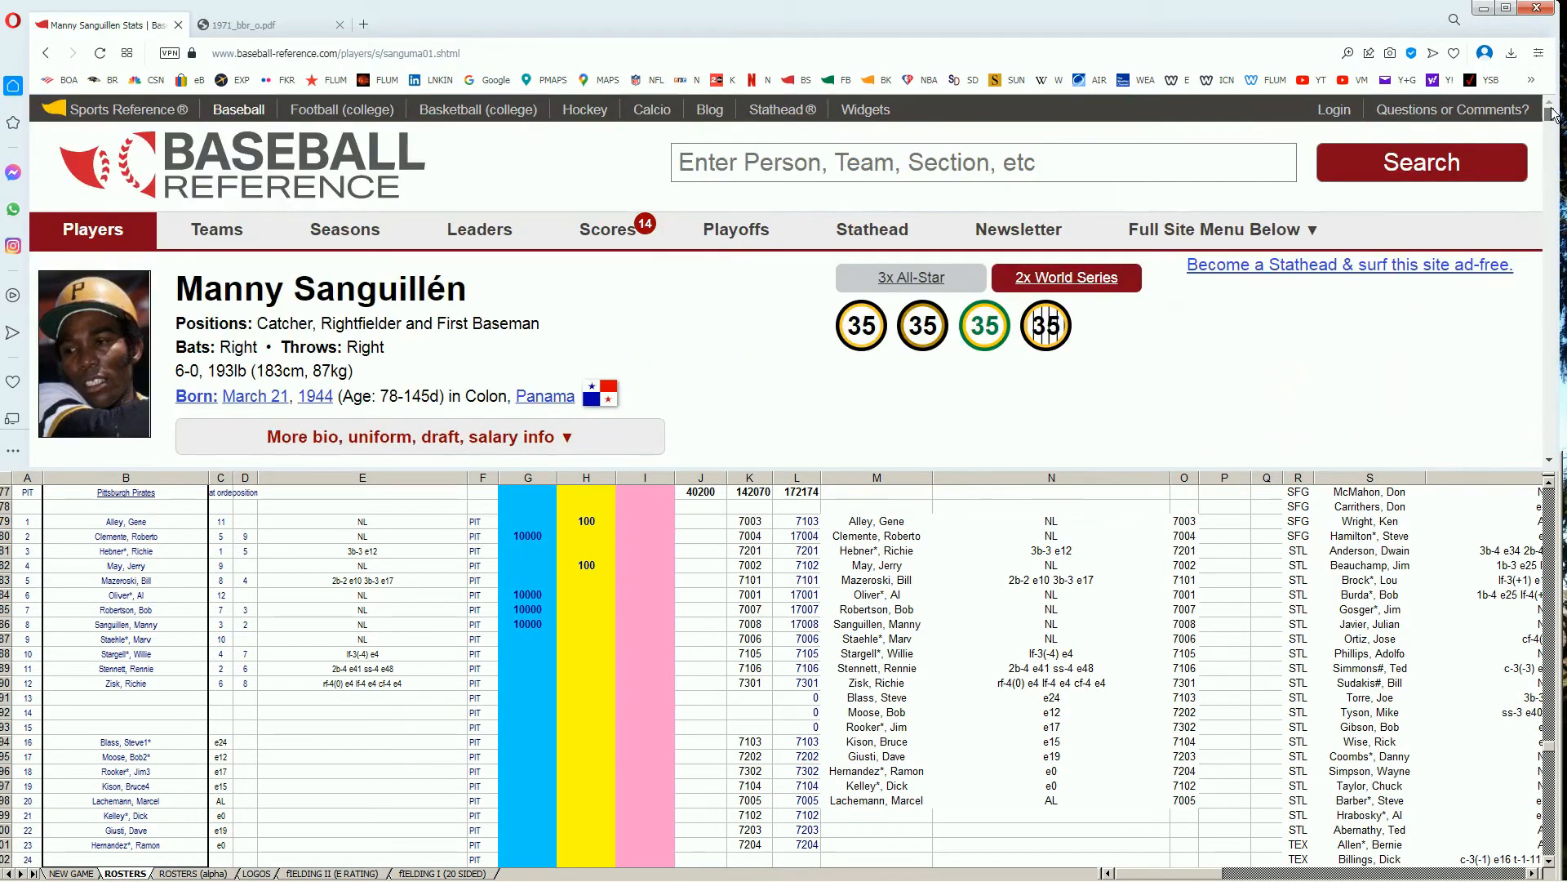
left_click(1180, 161)
type("marv st")
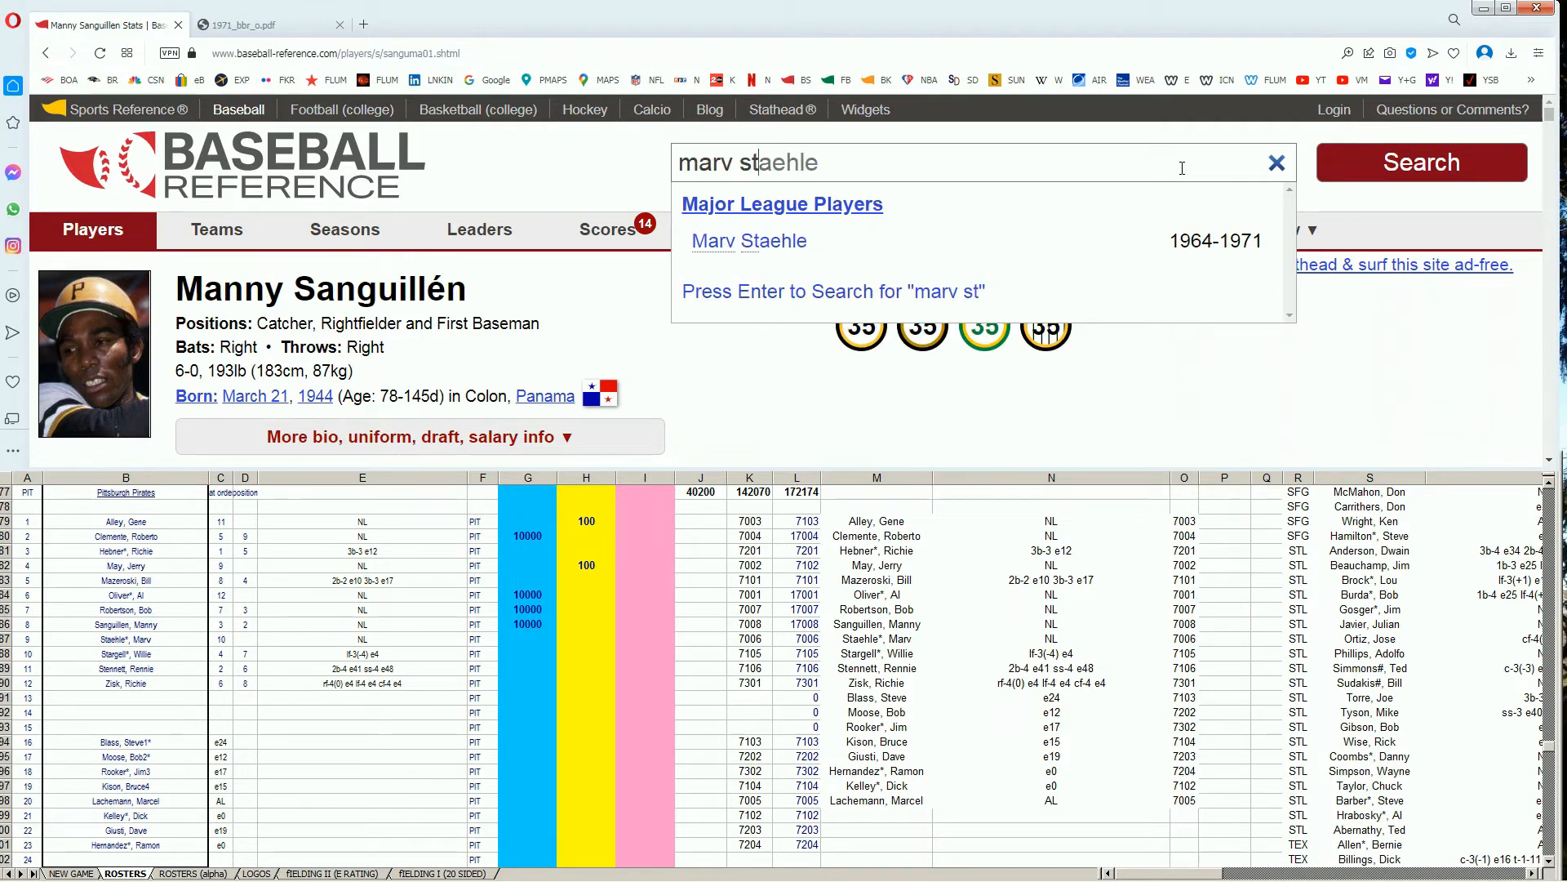
left_click(791, 237)
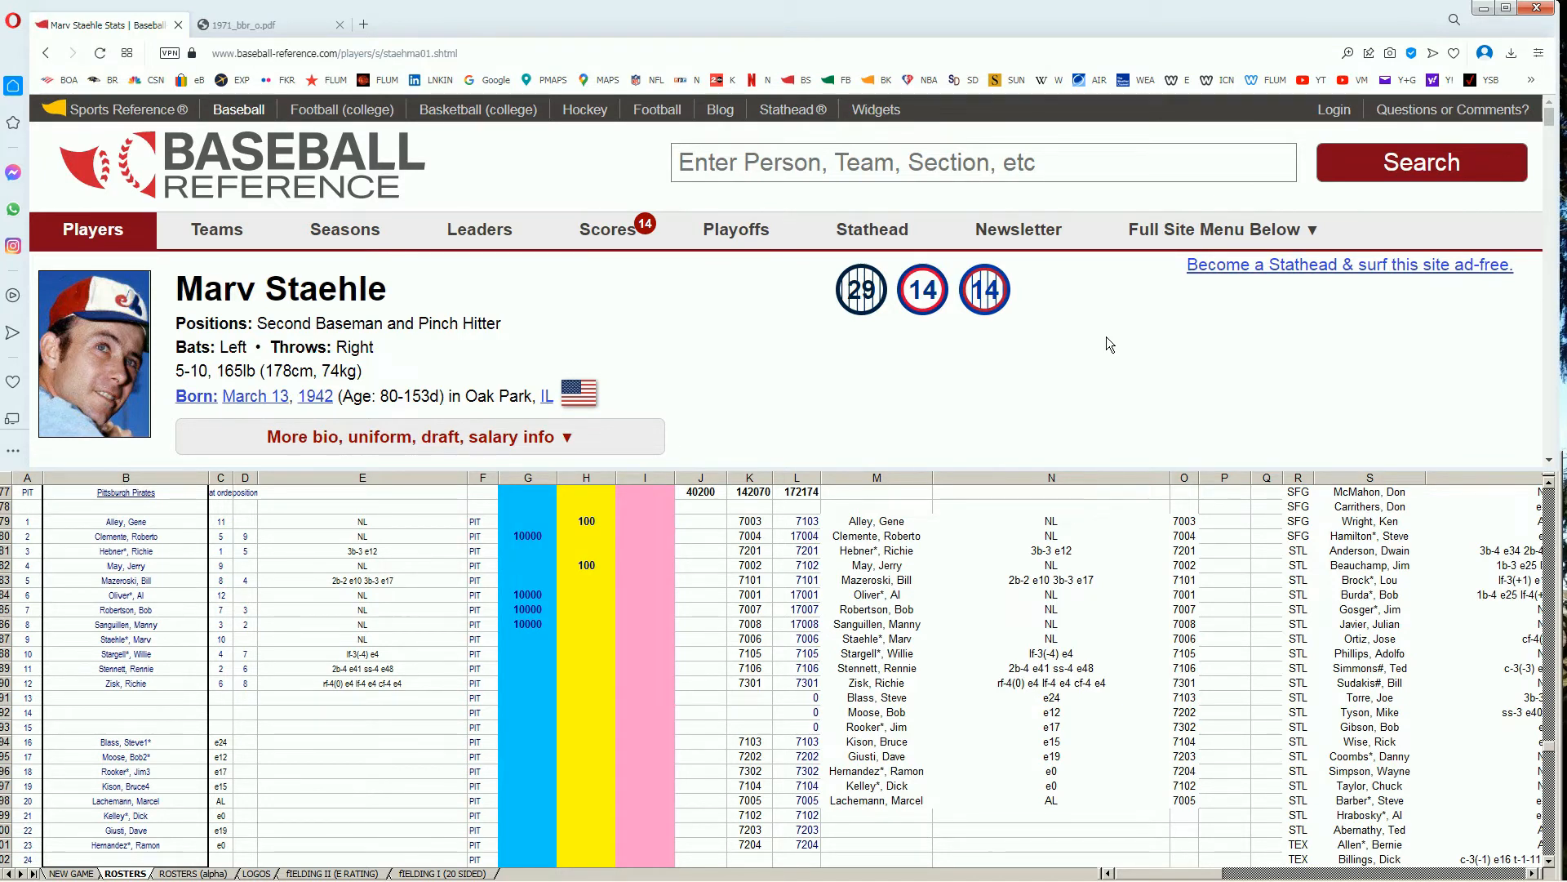
scroll(1107, 343, "down", 1)
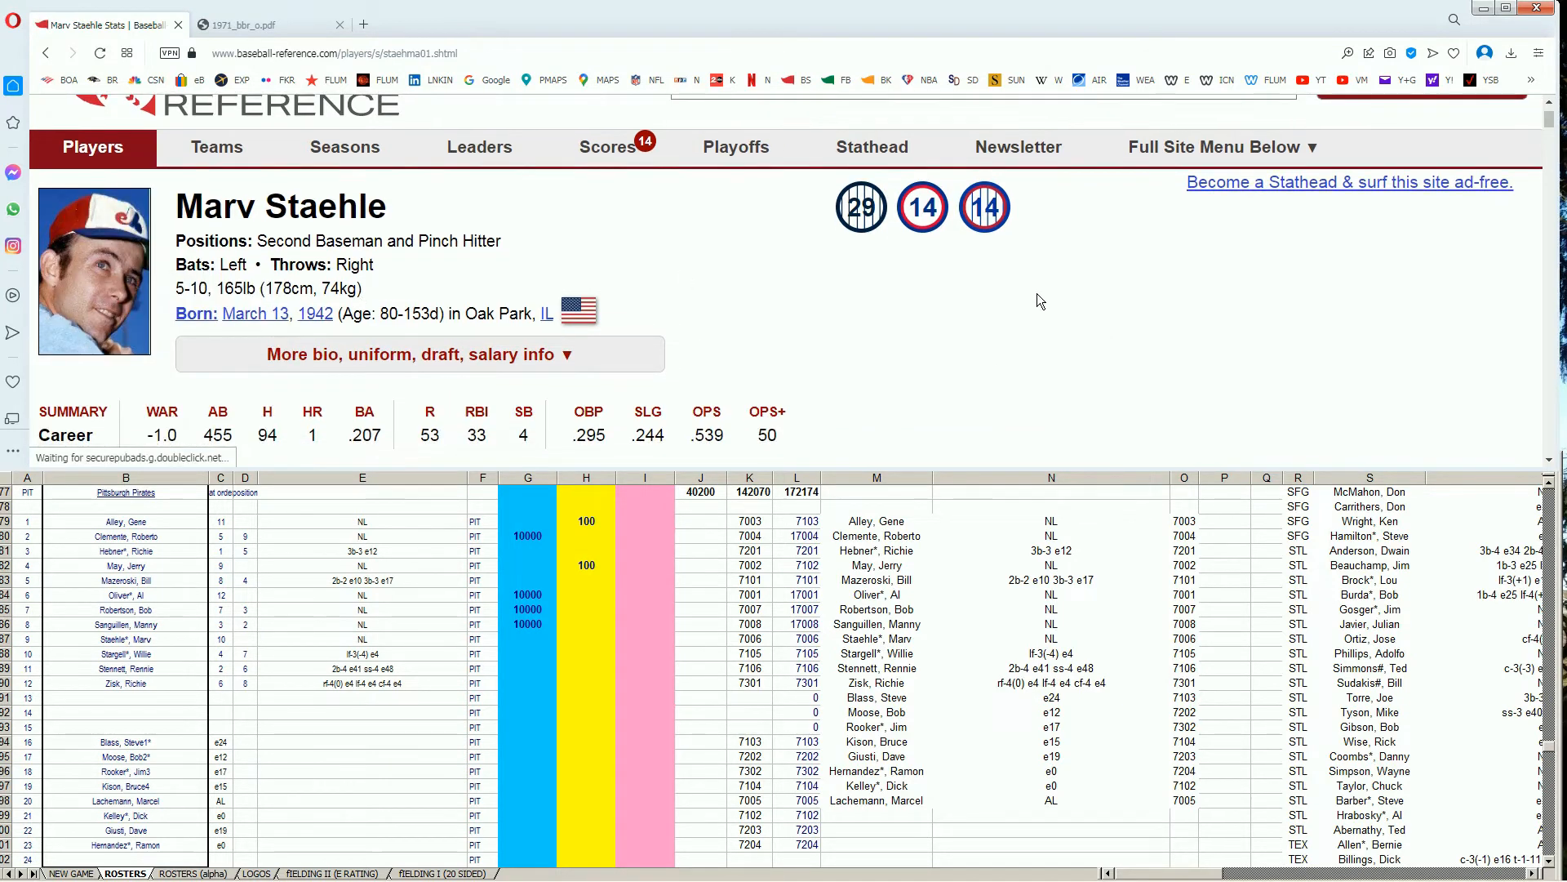
scroll(1059, 283, "down", 5)
scroll(1060, 282, "down", 5)
scroll(384, 325, "up", 2)
scroll(173, 343, "down", 2)
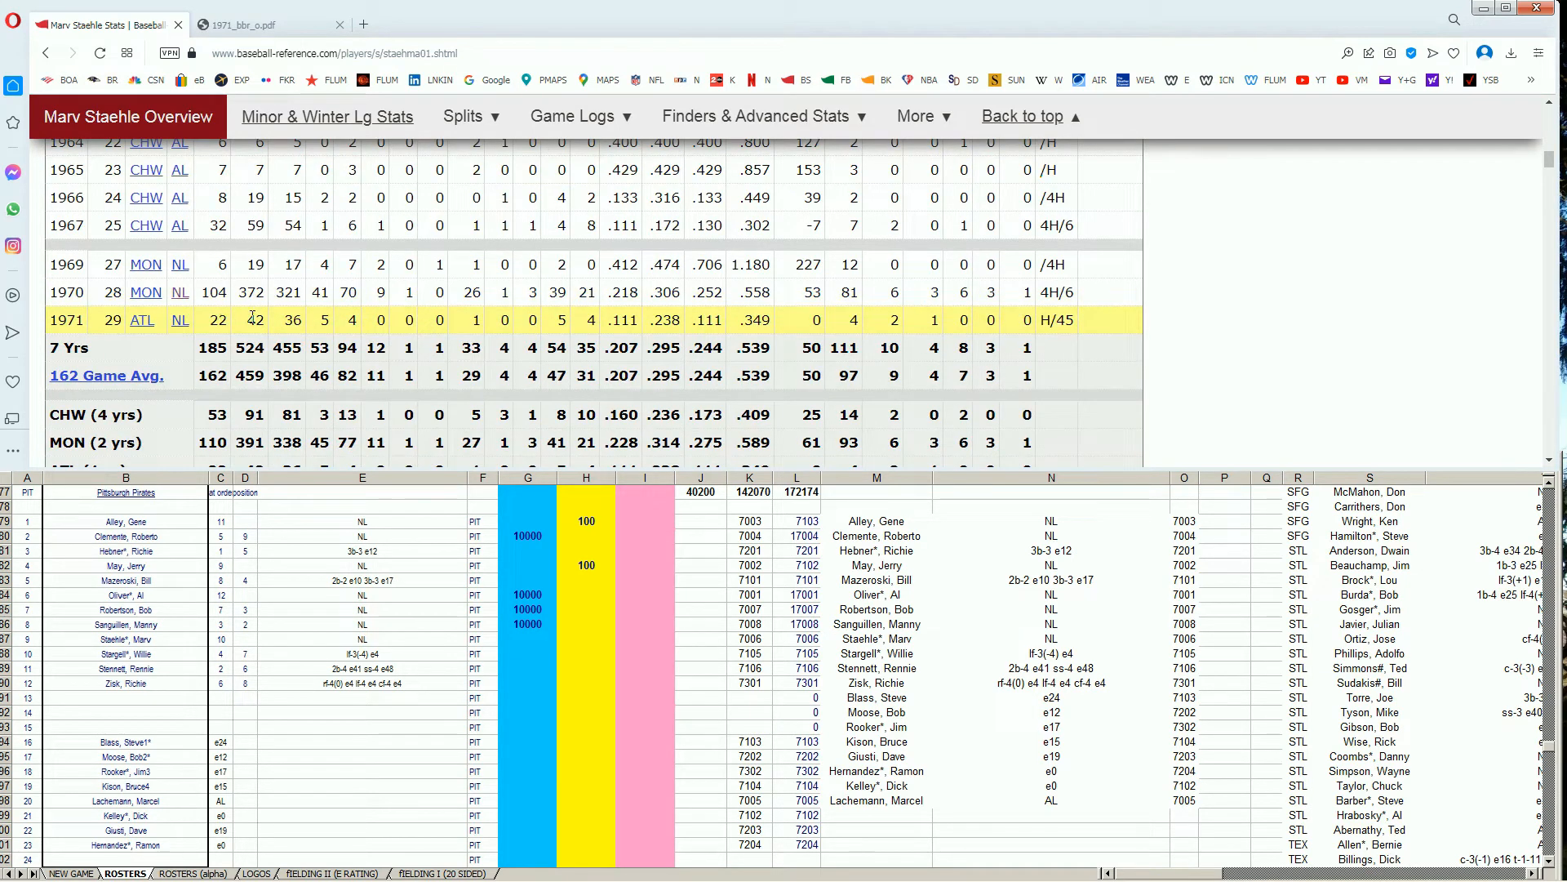
Step: In the Excel roster, enter 1 in the pink column I on Marv Staehle's row
left_click(522, 645)
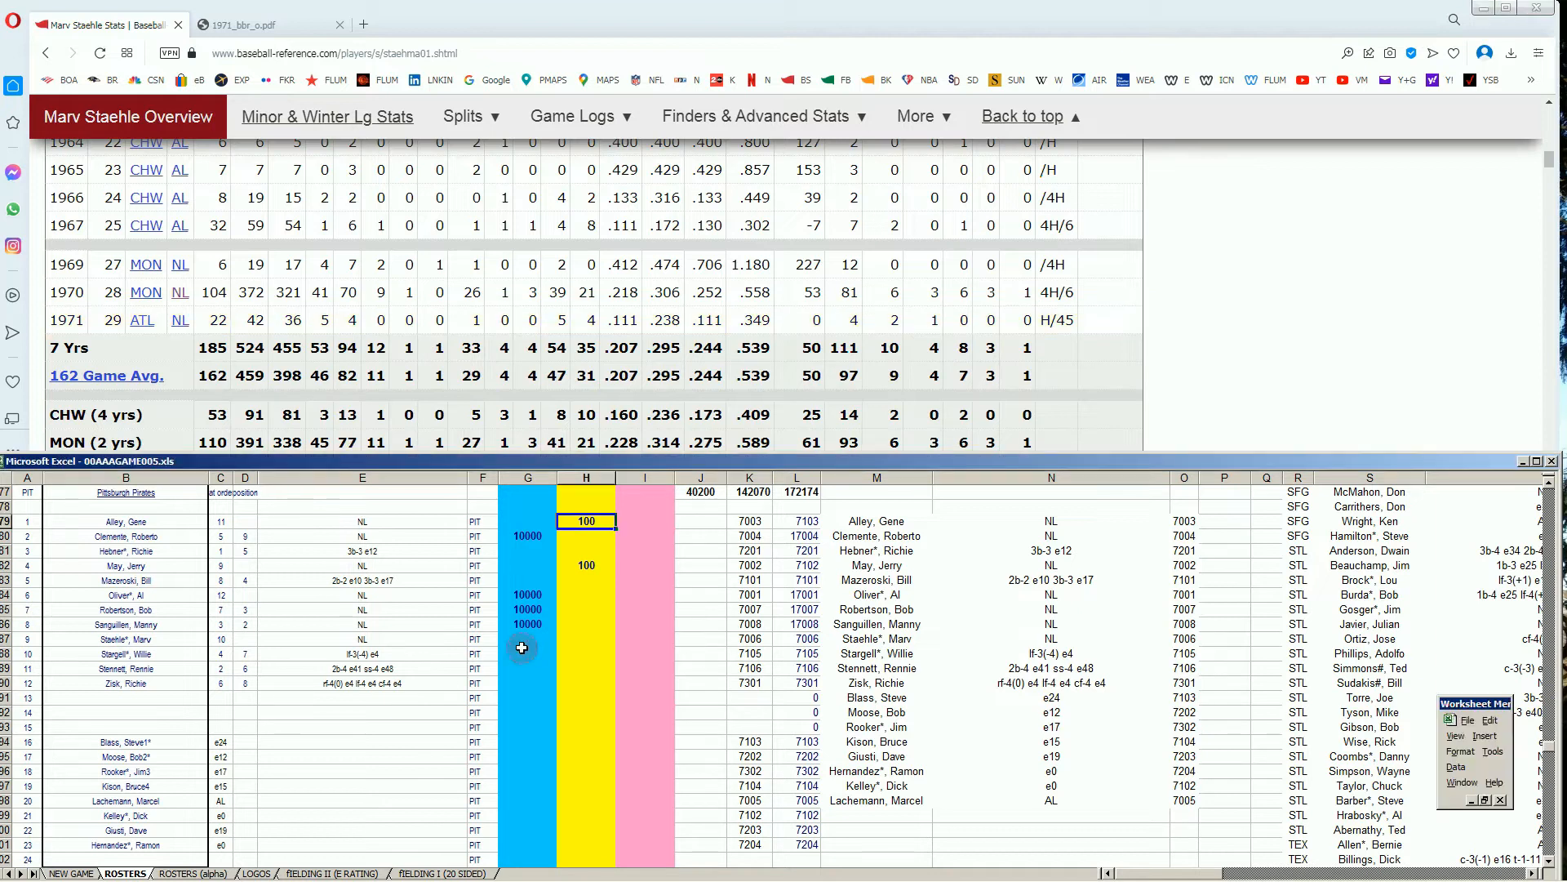
left_click(532, 656)
key("Up")
key("Right")
key("Right")
type("1")
key("Left")
key("Right")
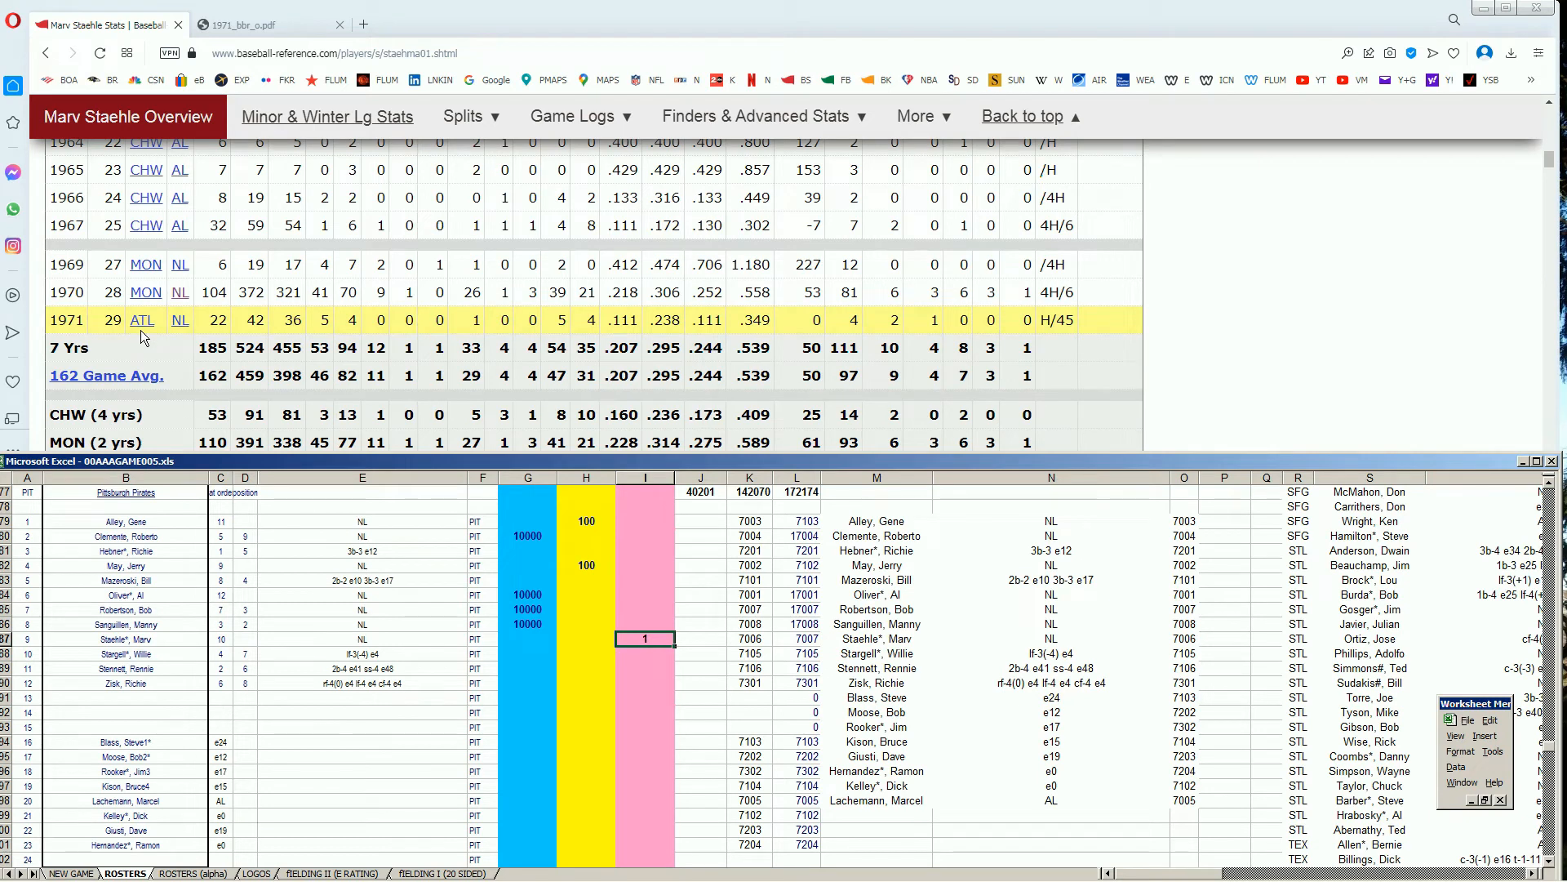
Step: Check the Atlanta Braves list and the 48 additional National League players in 1971_bbr_o.pdf for Marv Staehle
left_click(242, 20)
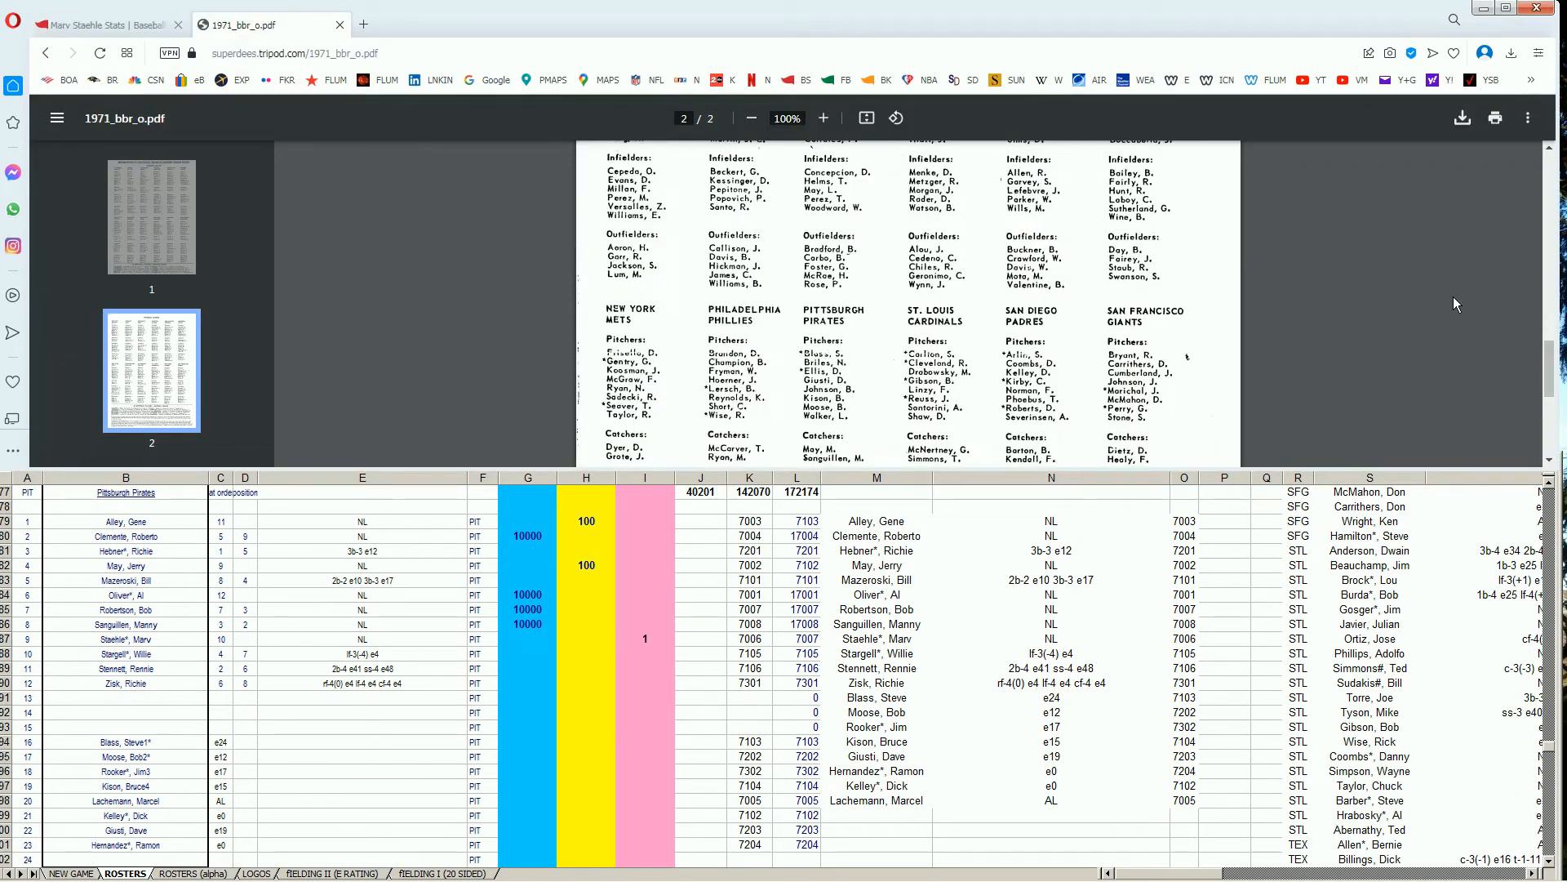
scroll(1458, 304, "up", 2)
scroll(1457, 303, "up", 1)
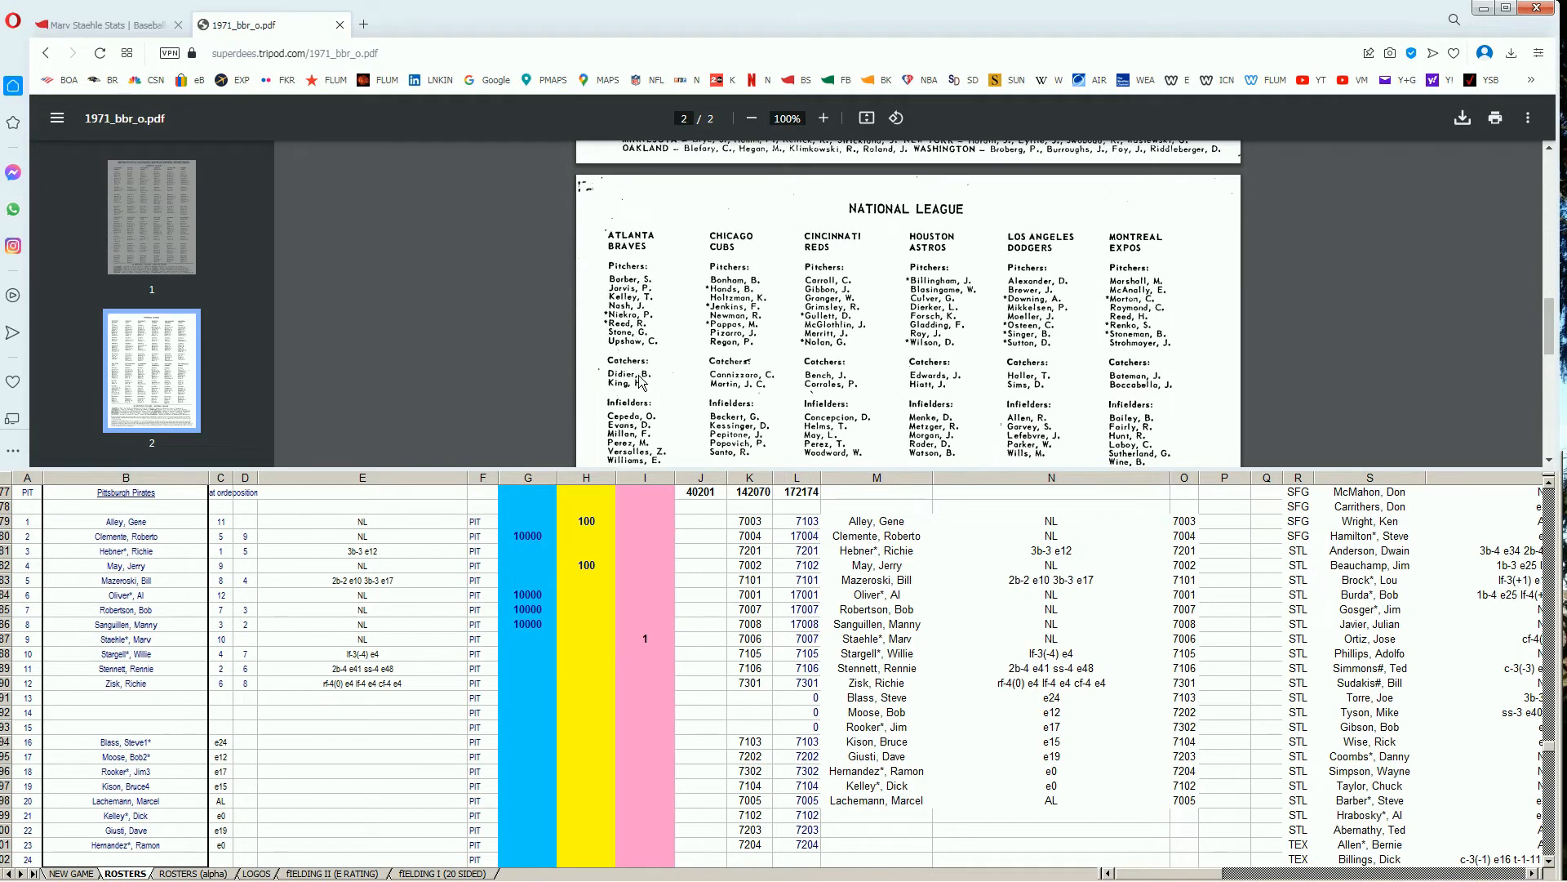
scroll(641, 381, "down", 1)
scroll(642, 362, "down", 6)
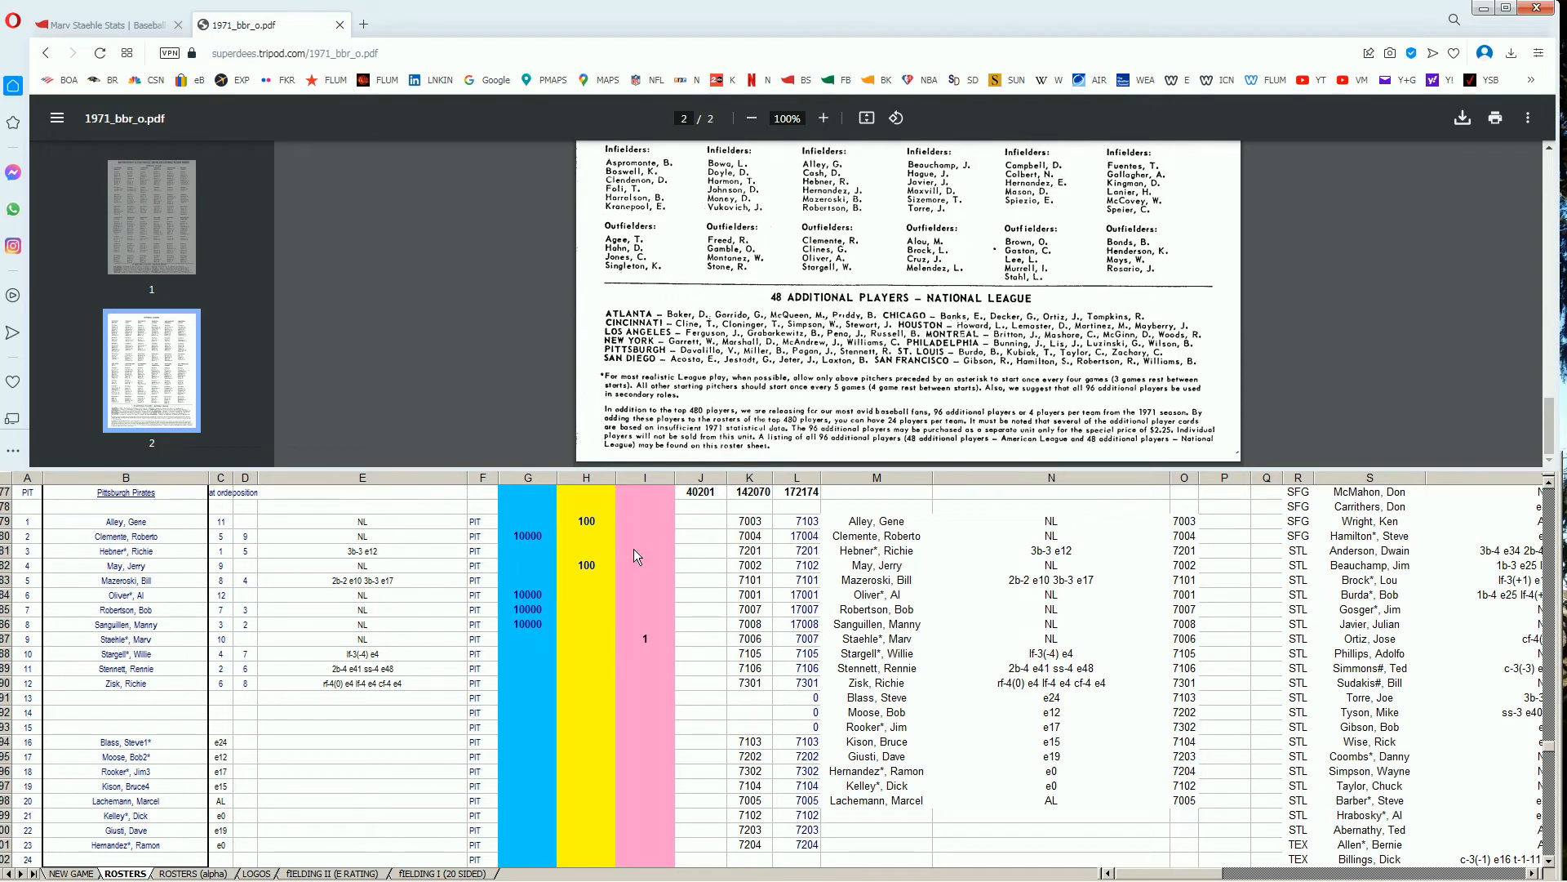
left_click(581, 602)
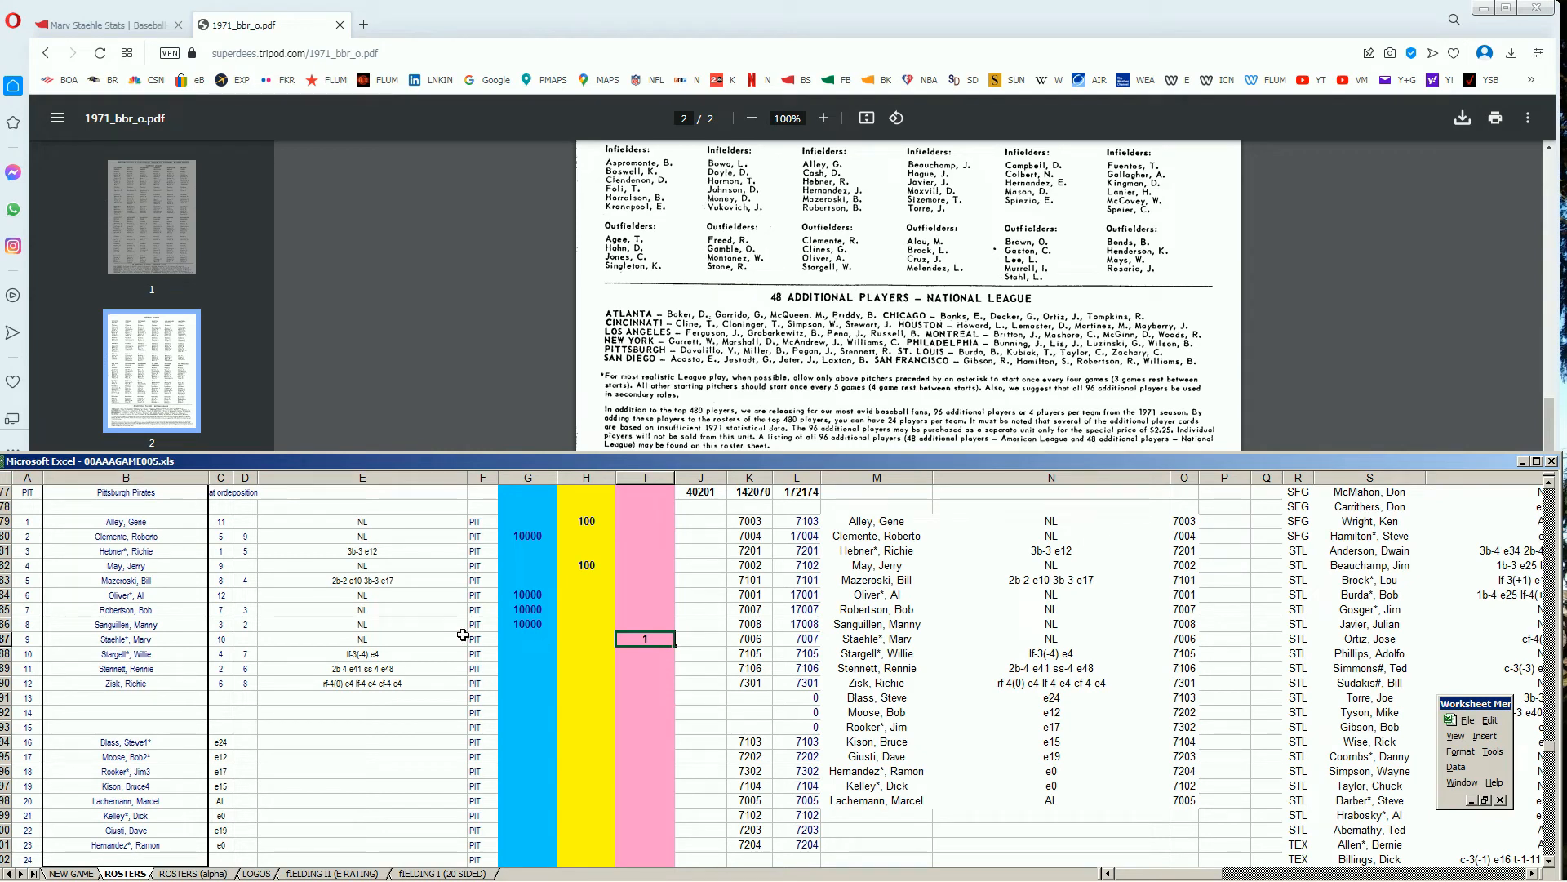
Step: Look up Marcel Lachemann on Baseball Reference and view his 1971 season in the Standard Pitching table
left_click(159, 29)
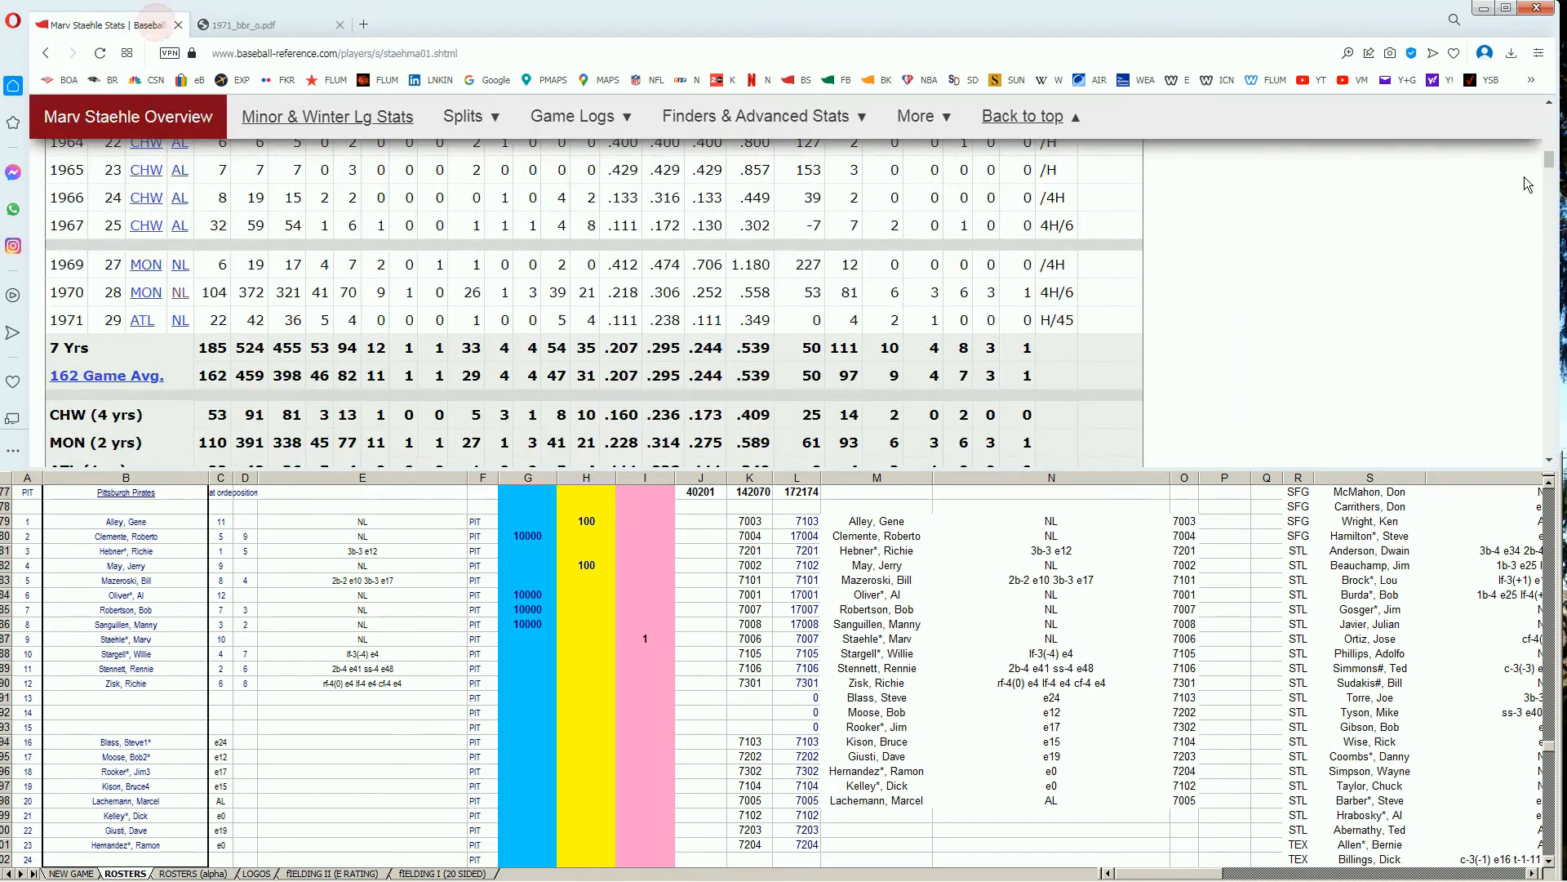
left_click_drag(1549, 161, 1551, 114)
left_click(1193, 164)
type("marcel l")
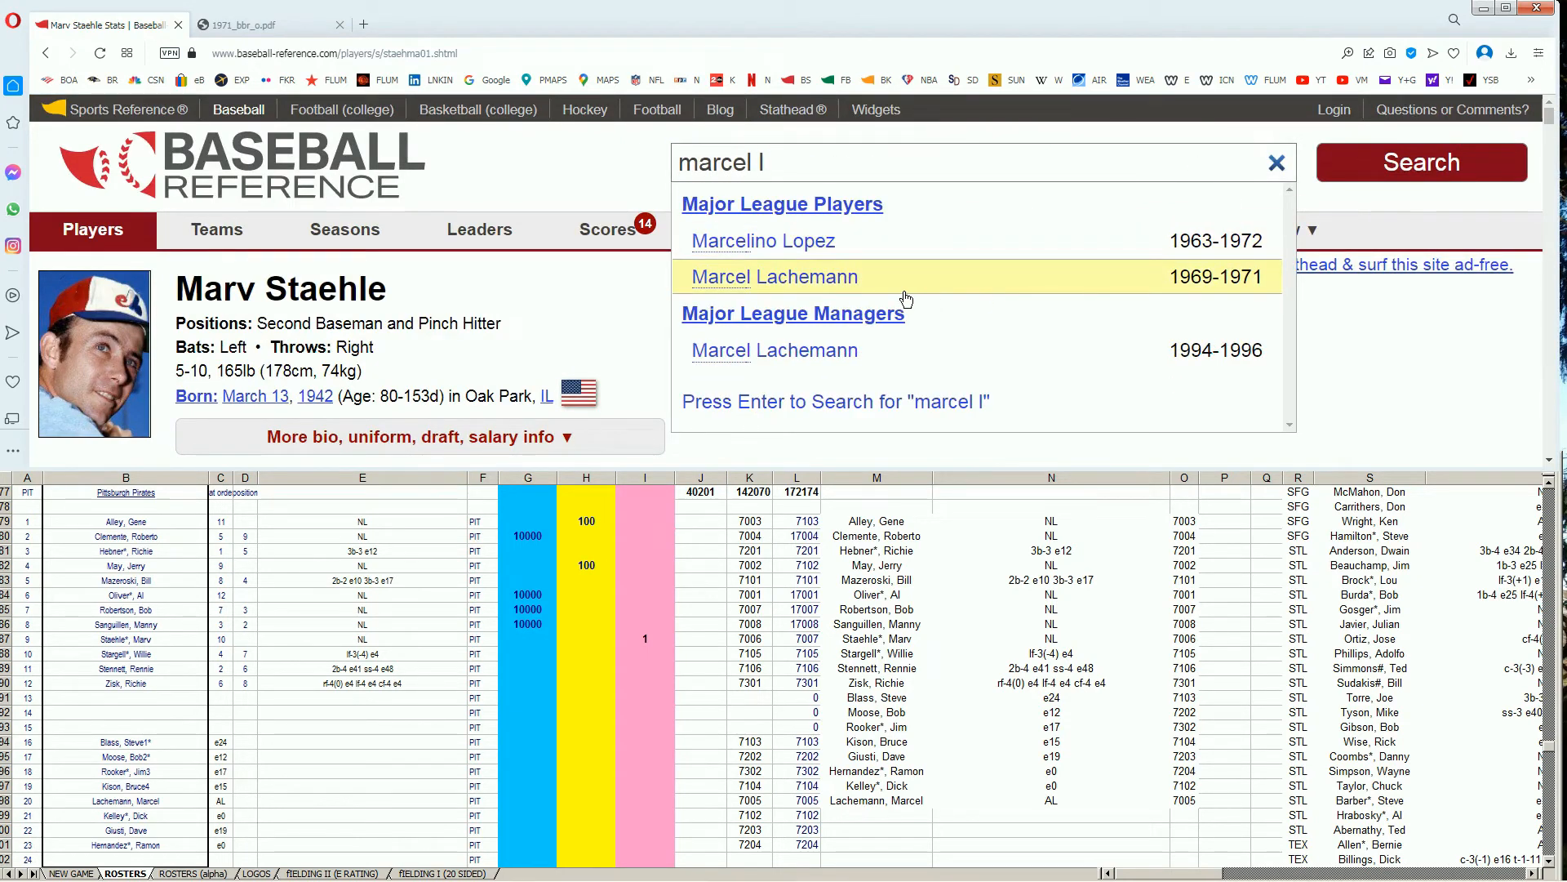
left_click(849, 279)
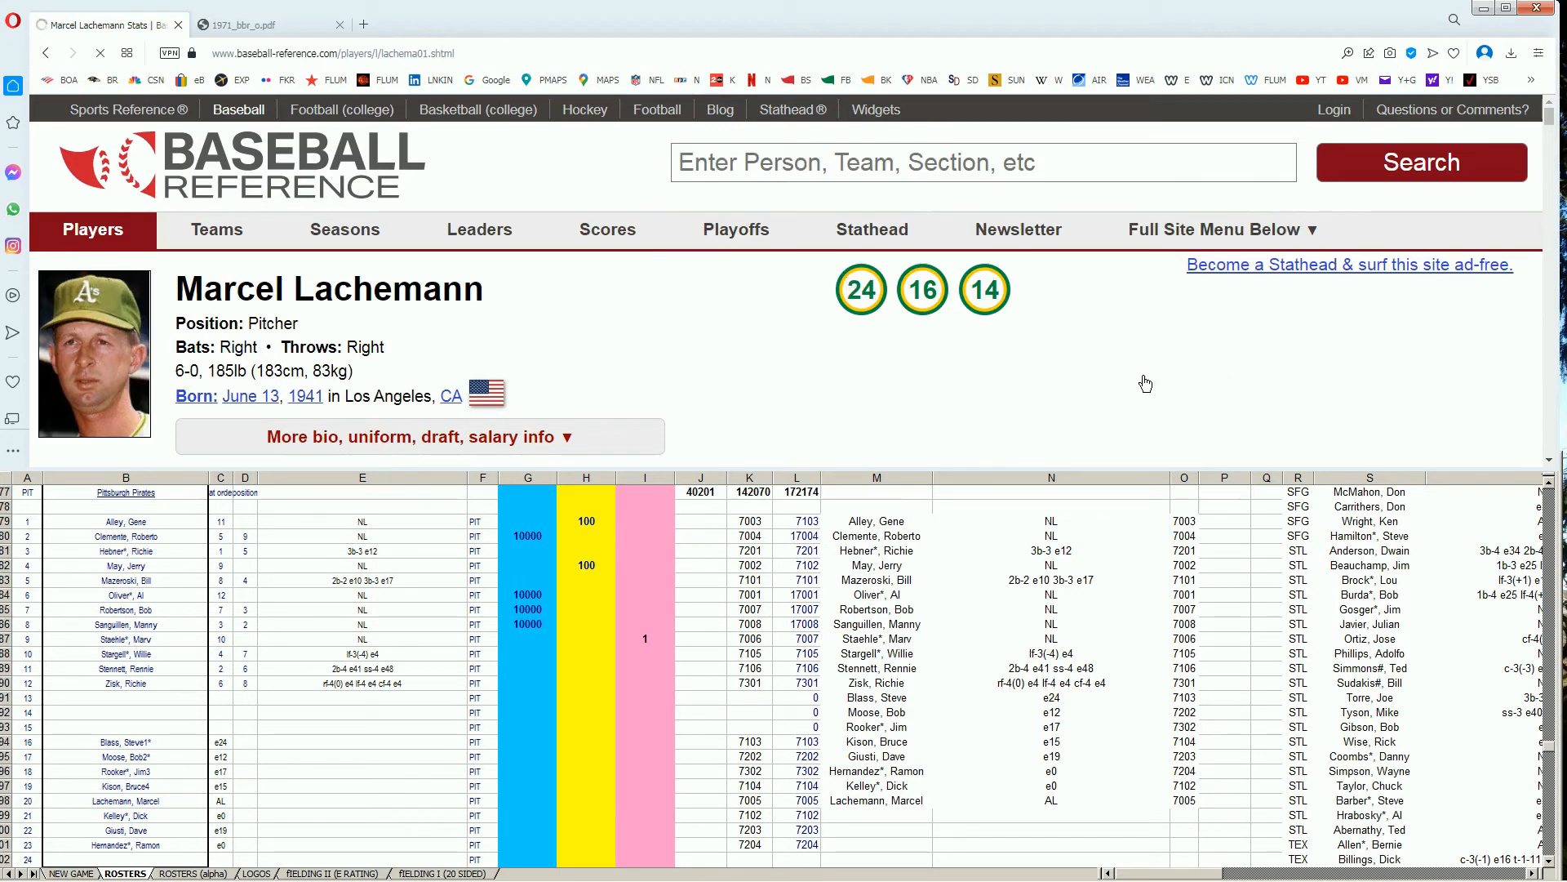
scroll(1150, 380, "down", 3)
scroll(1151, 382, "down", 5)
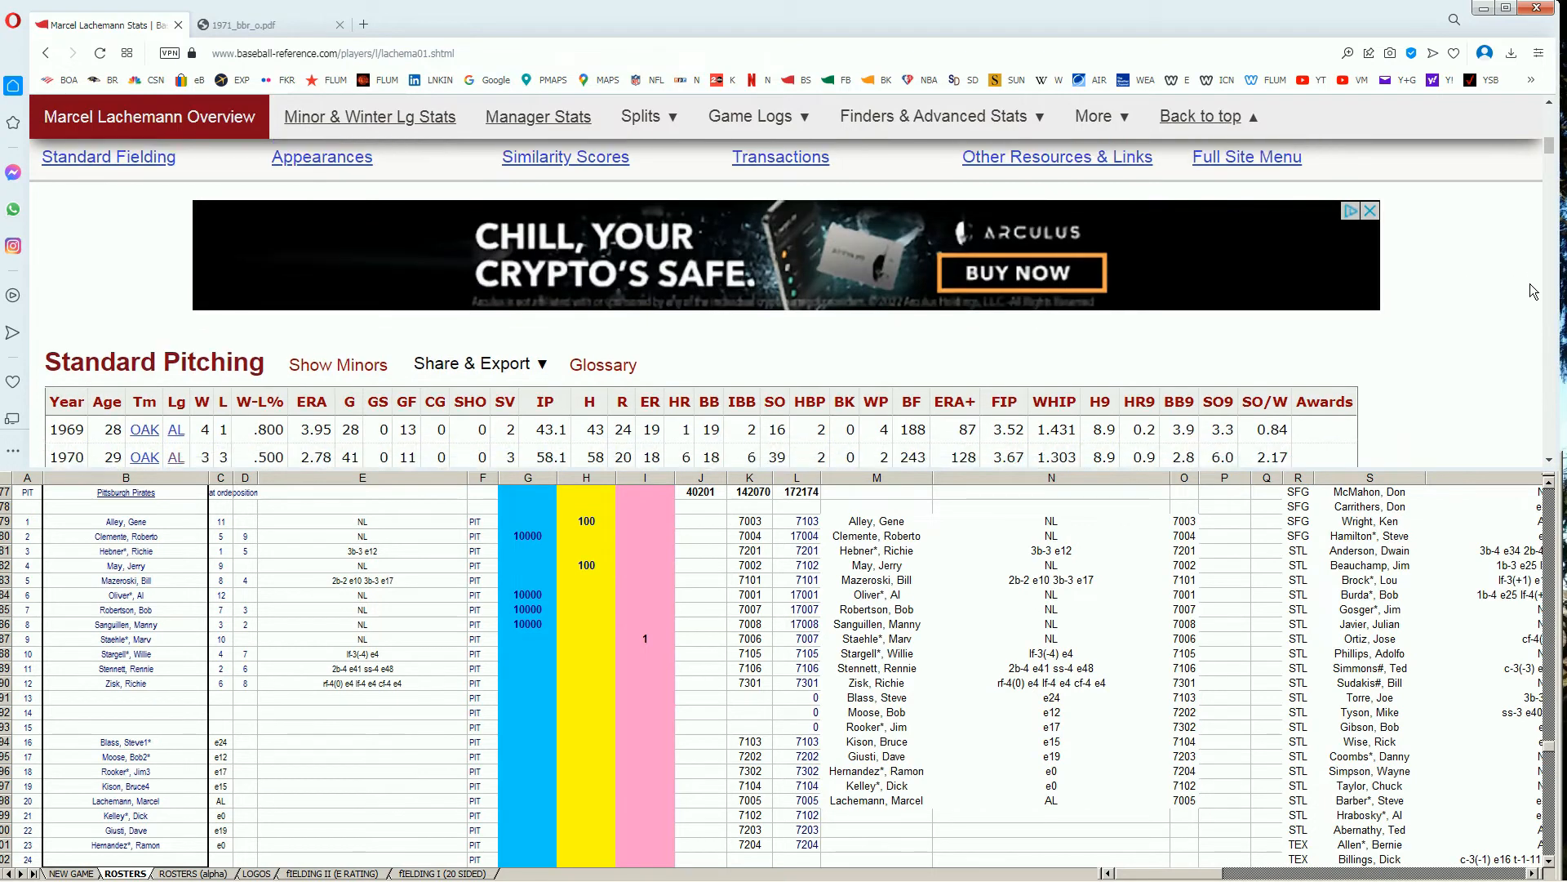
scroll(490, 335, "down", 2)
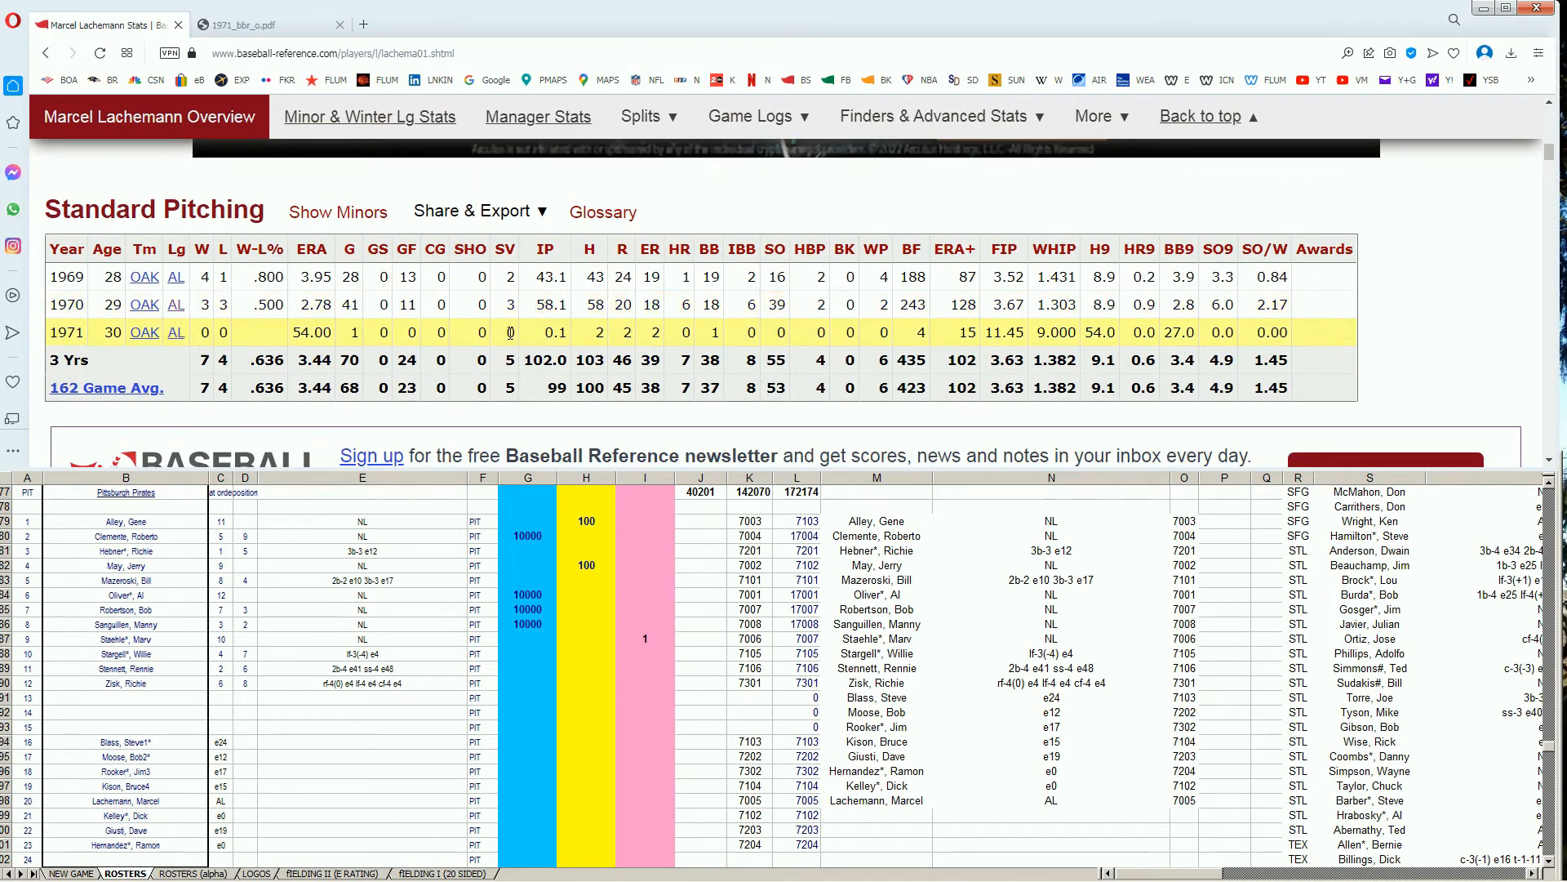
mouse_move(508, 342)
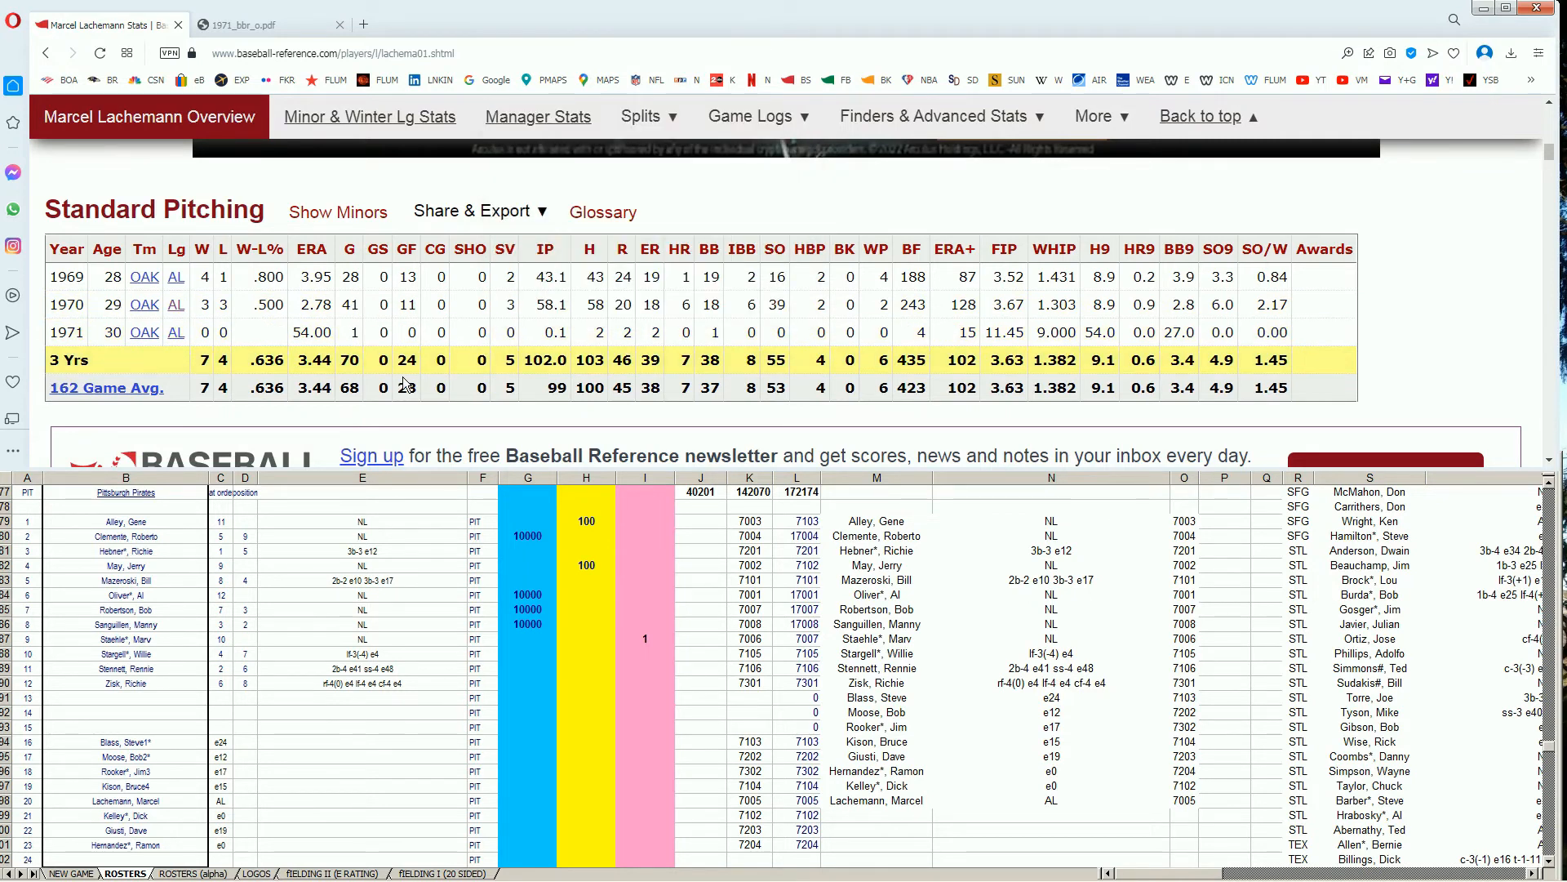
Step: In the Excel roster, enter 1 in the pink column I on Marcel Lachemann's row
left_click(625, 682)
left_click(623, 683)
key("Down")
key("Down")
key("Down")
key("Down")
key("Down")
key("Down")
key("Down")
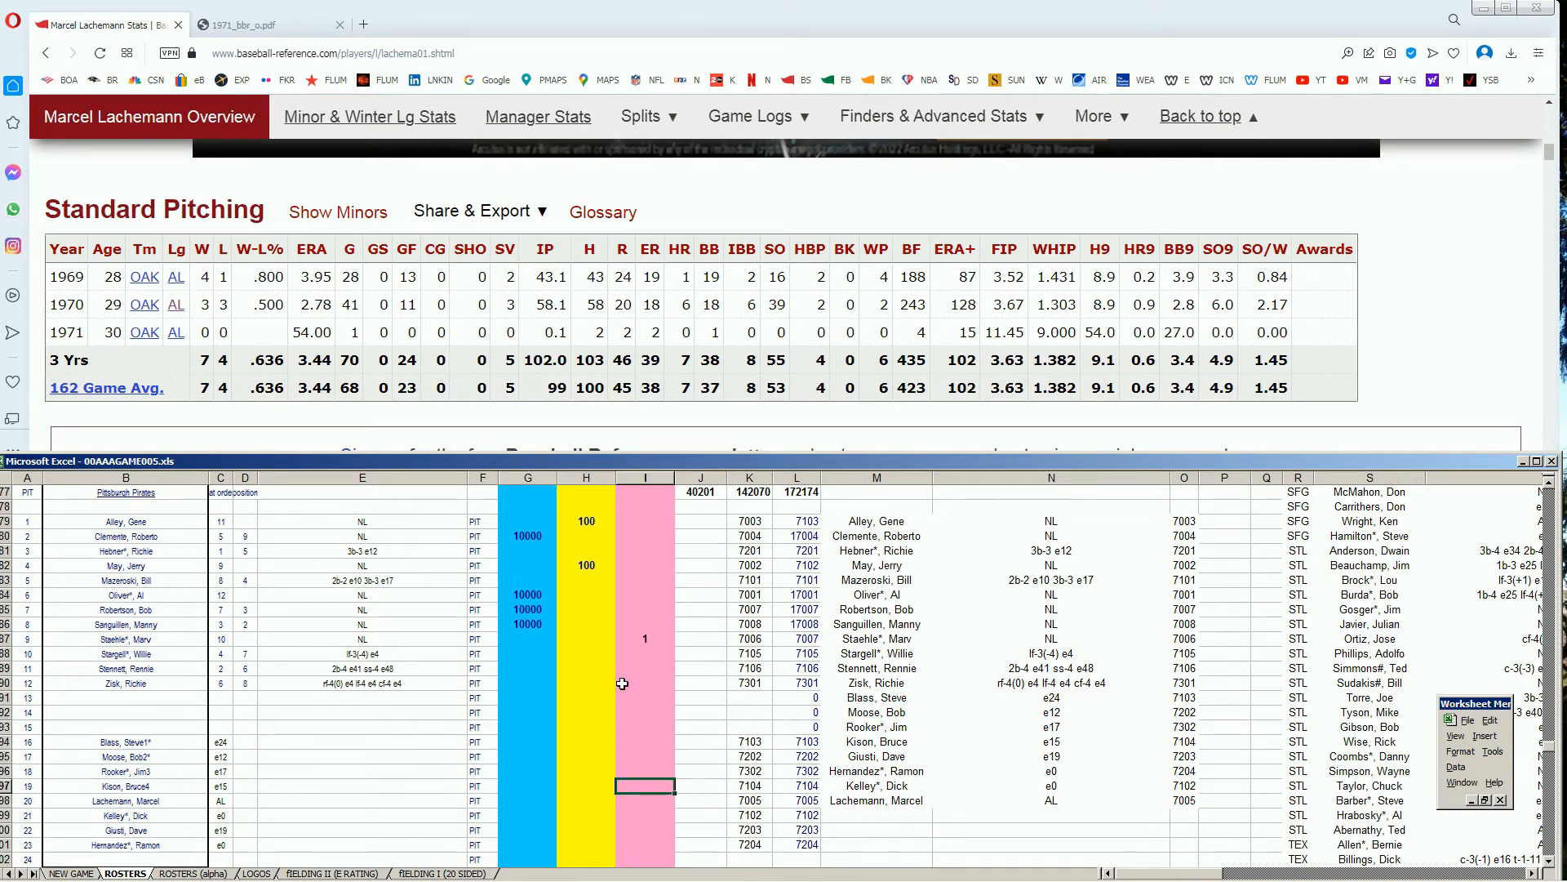
key("Down")
type("1")
key("Left")
key("Left")
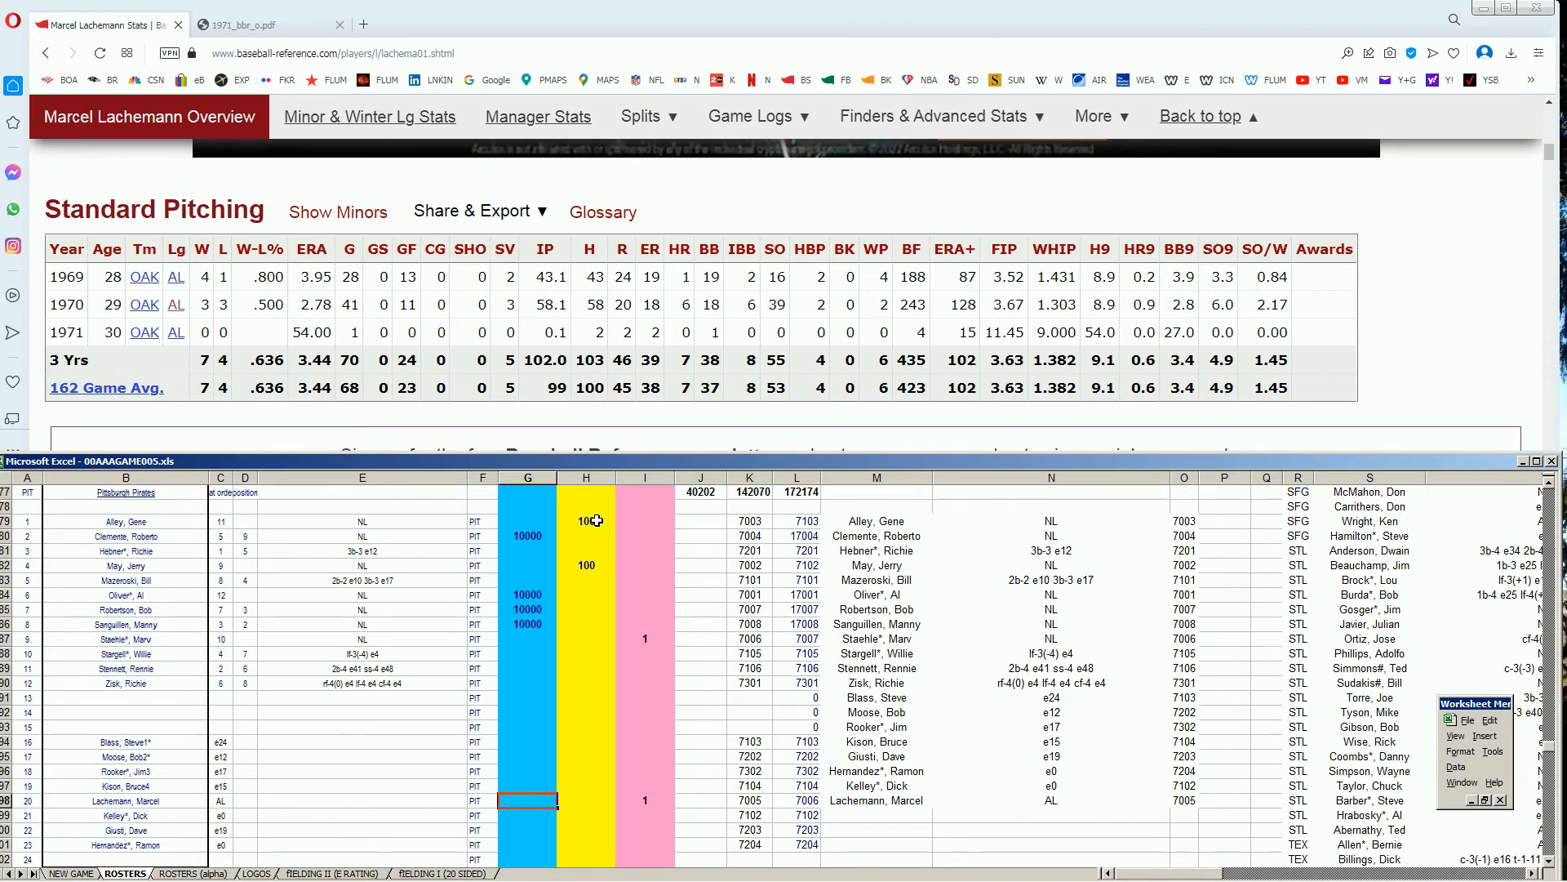
Step: Review the blue column G codes on the Clemente, Oliver, Robertson and Sanguillen rows of the Pirates roster
left_click(534, 533)
left_click(528, 609)
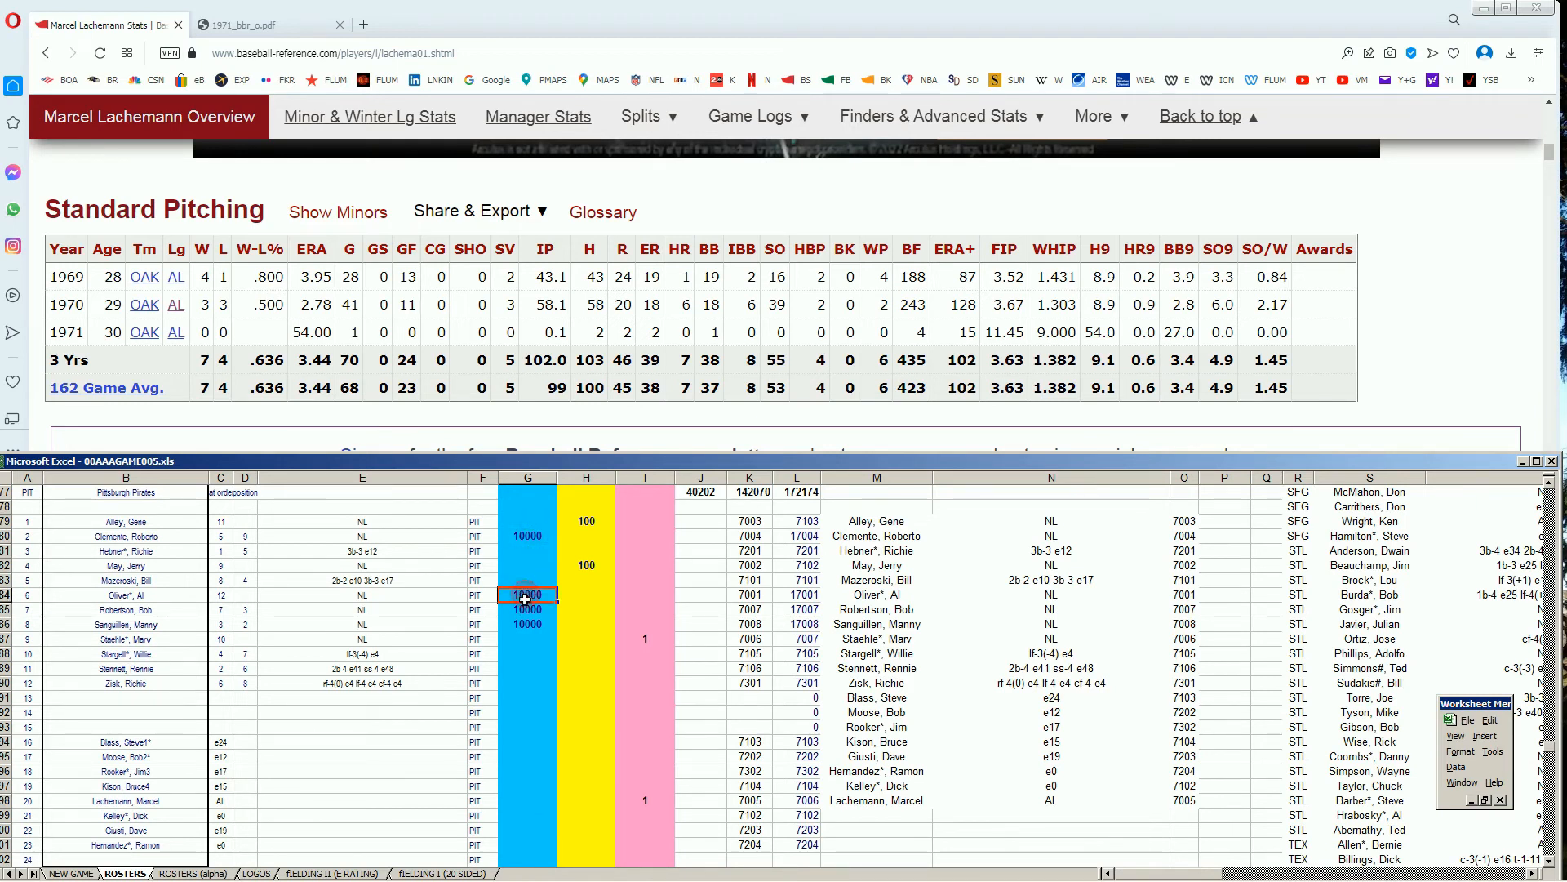
left_click(527, 624)
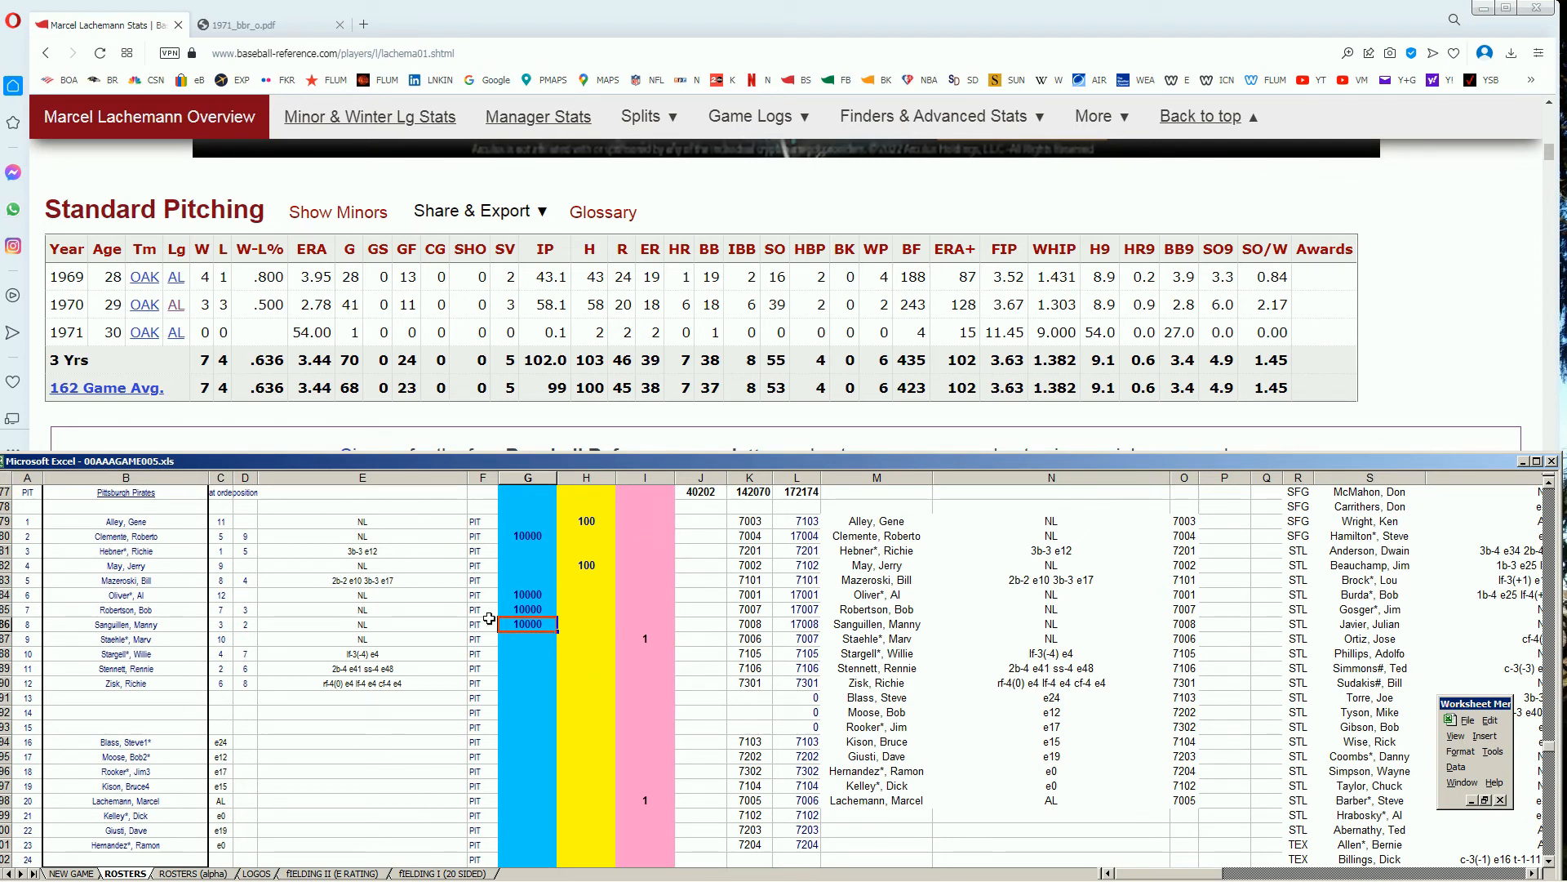
left_click(531, 537)
left_click(536, 596)
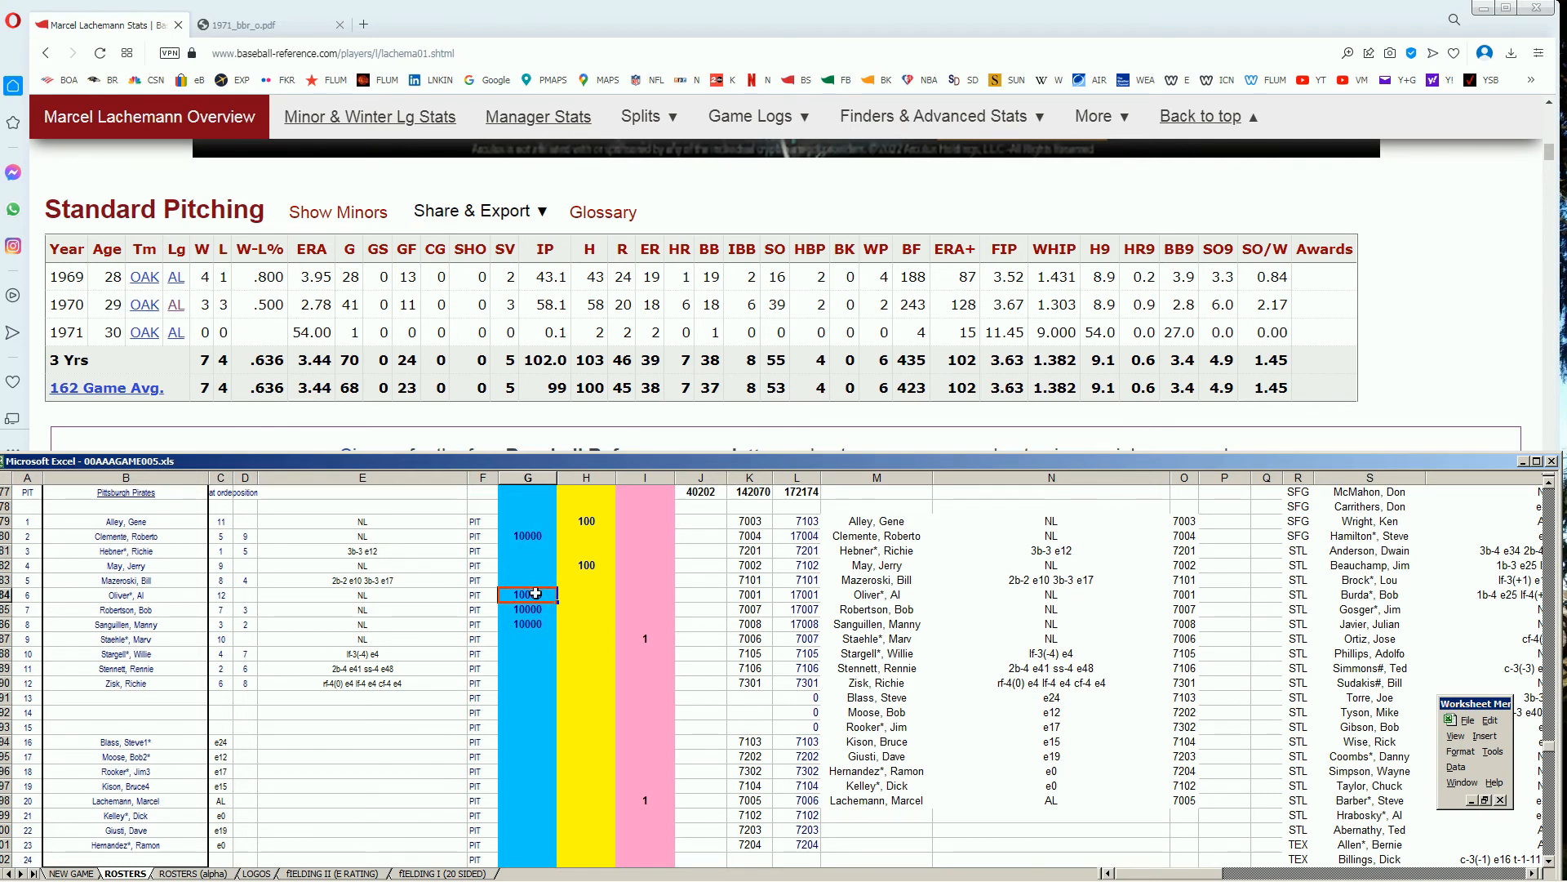
left_click(588, 622)
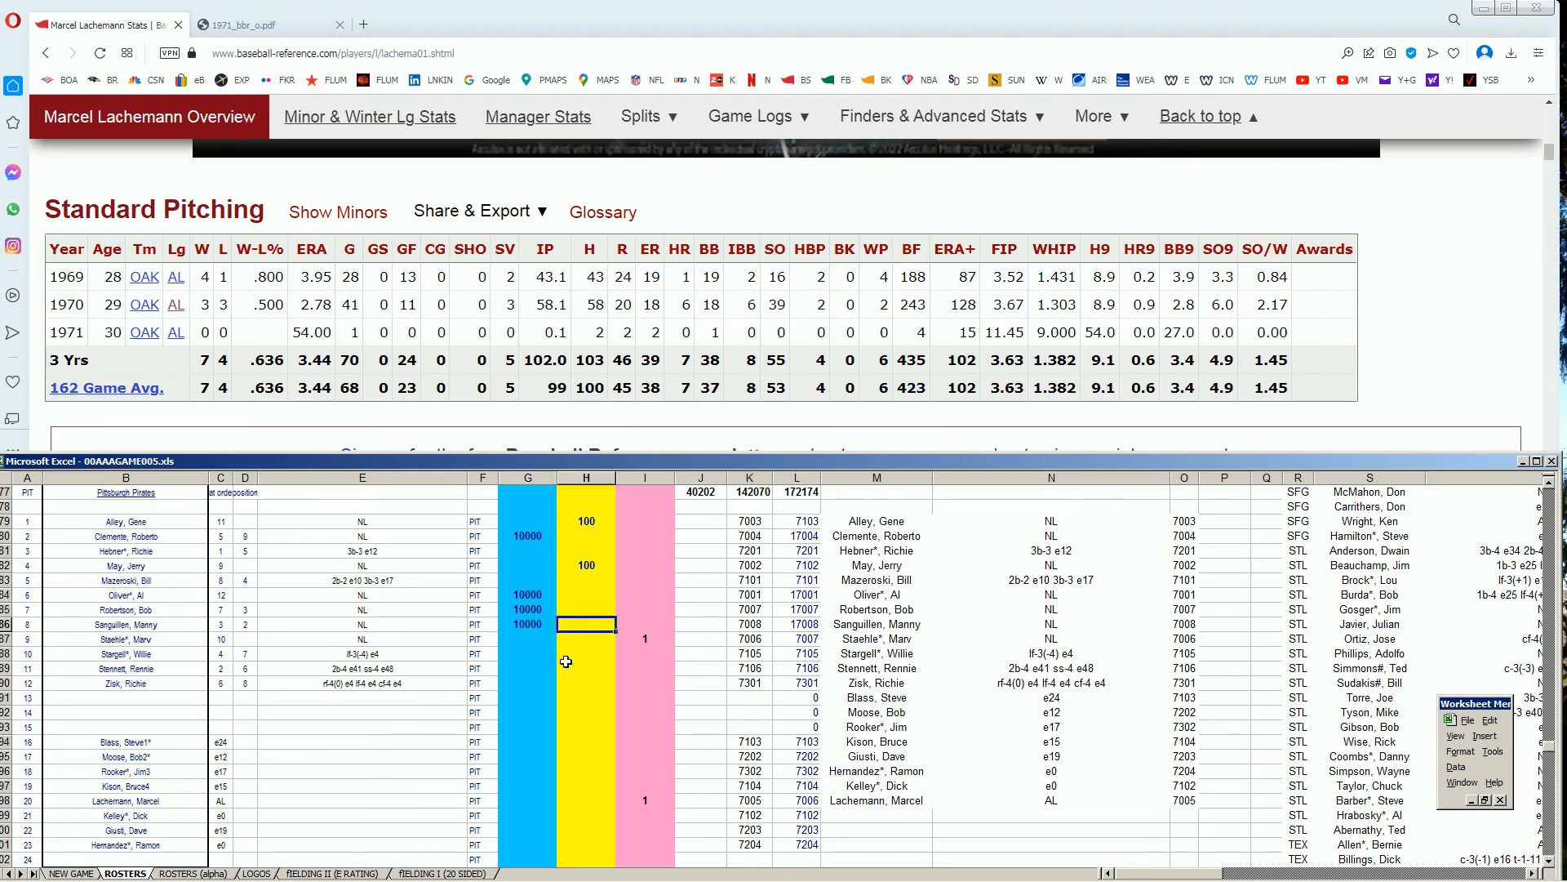